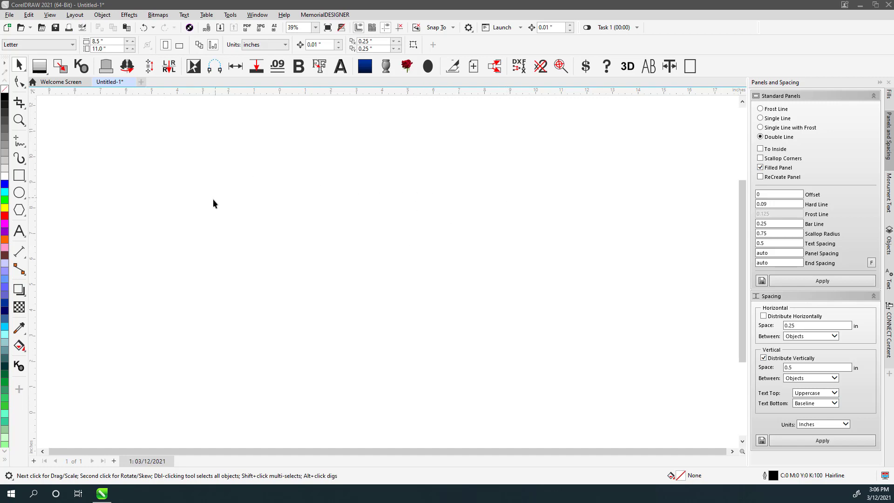
- Draw a rectangle, drag a copy to the right, and fit both in view
{"action": "left_click", "coordinate": [19, 175]}
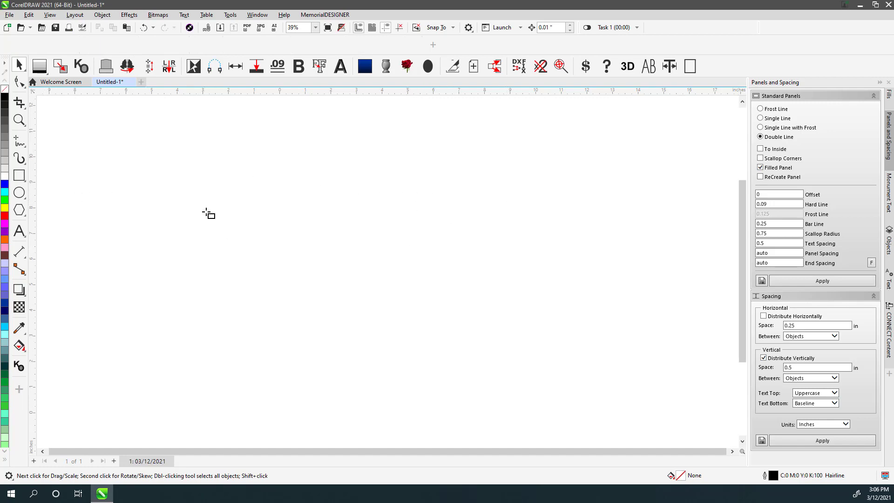
{"action": "left_click_drag", "start_coordinate": [141, 173], "coordinate": [438, 330]}
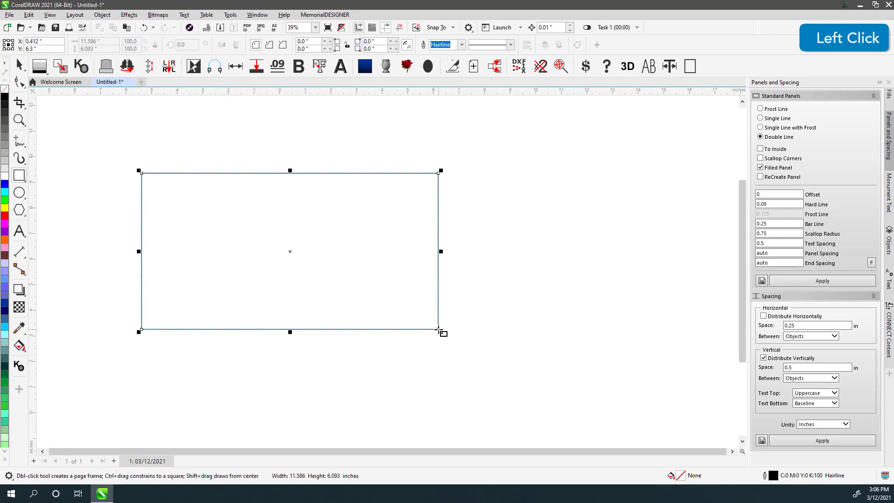
{"action": "left_click", "coordinate": [20, 68]}
{"action": "left_click_drag", "start_coordinate": [170, 172], "coordinate": [558, 194]}
{"action": "key", "text": "F4"}
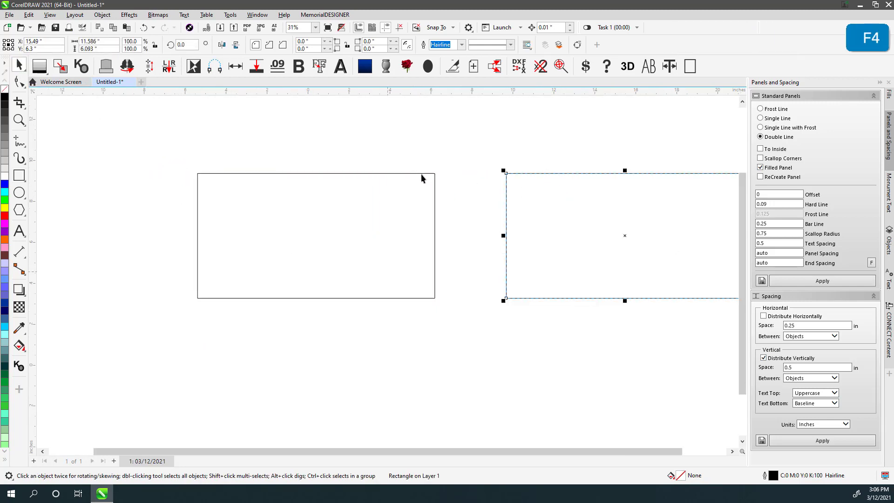
- Make the left rectangle a double-line filled panel and the right one an inside-set panel
{"action": "left_click", "coordinate": [328, 199]}
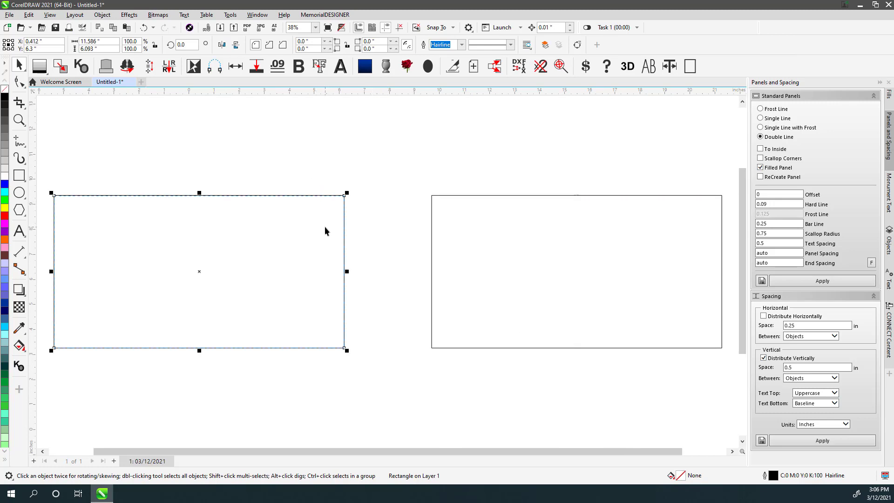
{"action": "left_click", "coordinate": [834, 282]}
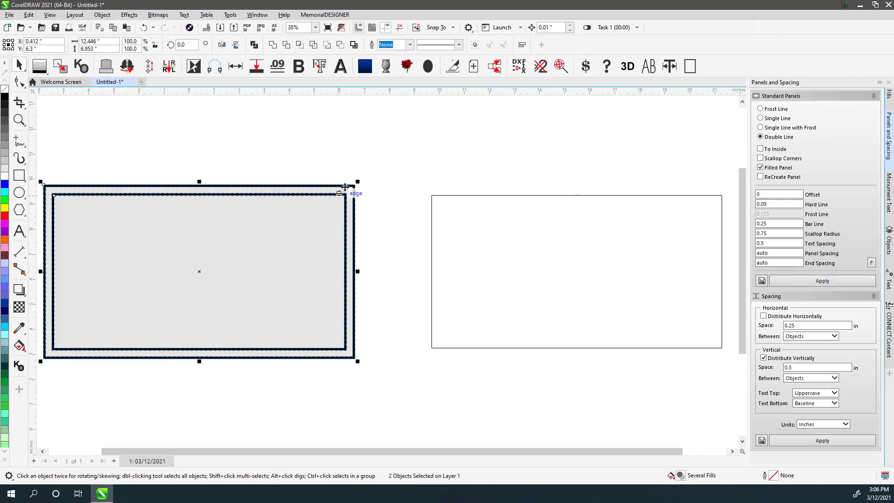
{"action": "left_click", "coordinate": [446, 195]}
{"action": "left_click", "coordinate": [760, 149]}
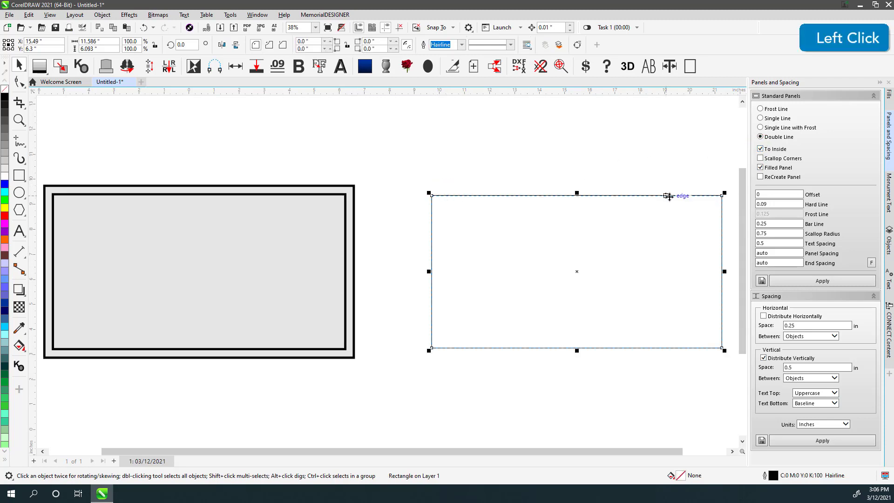
{"action": "left_click", "coordinate": [817, 281]}
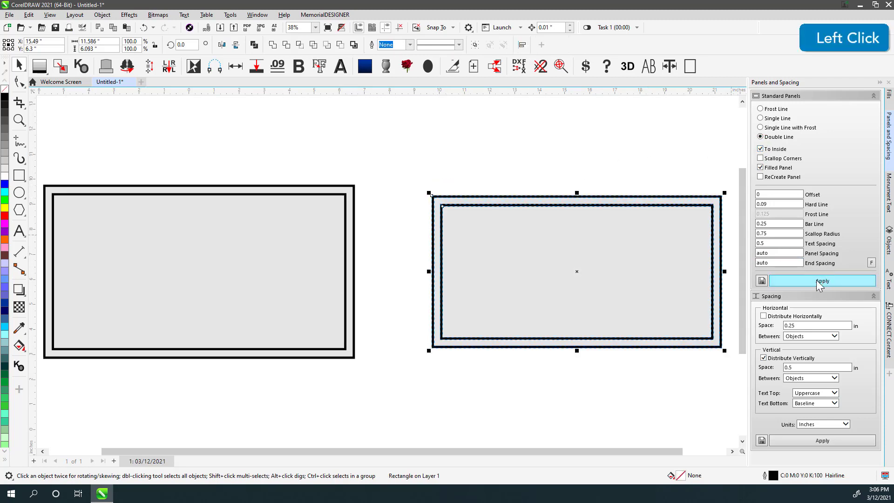
{"action": "left_click", "coordinate": [497, 152]}
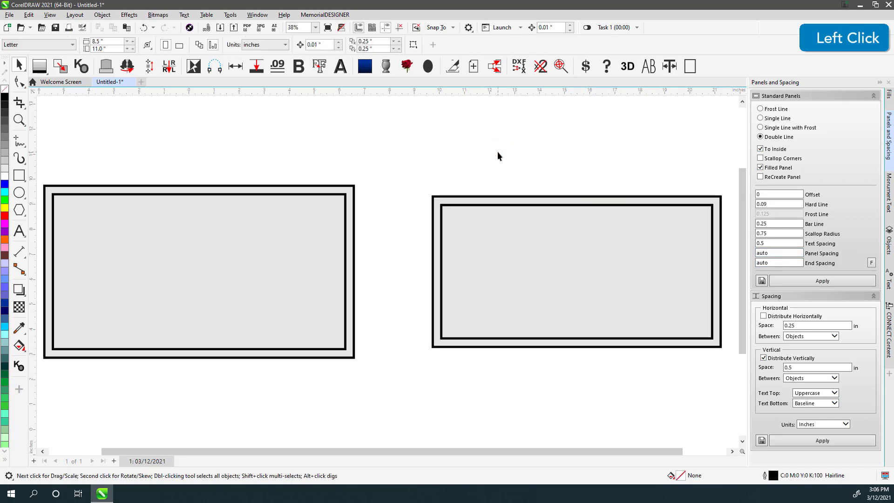
- Undo the right rectangle's double-line panel to restore the plain rectangle
{"action": "left_click_drag", "start_coordinate": [409, 177], "coordinate": [725, 368]}
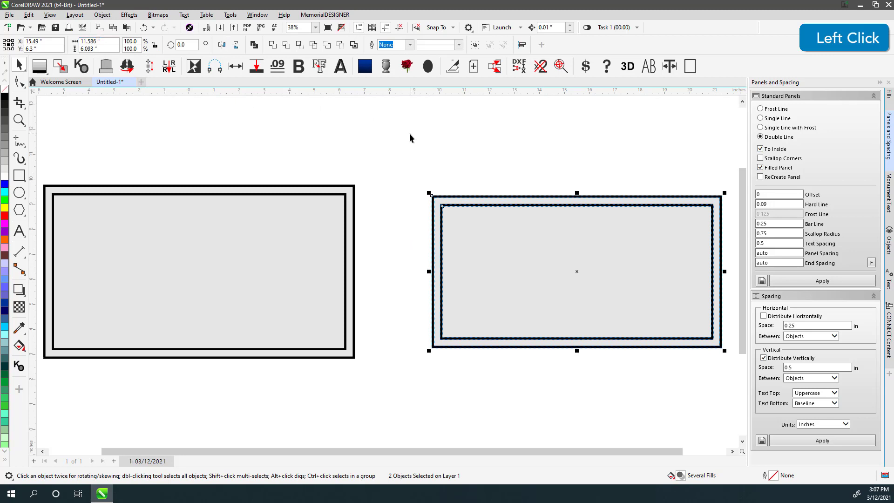
{"action": "left_click", "coordinate": [396, 145]}
{"action": "key", "text": "ctrl+z"}
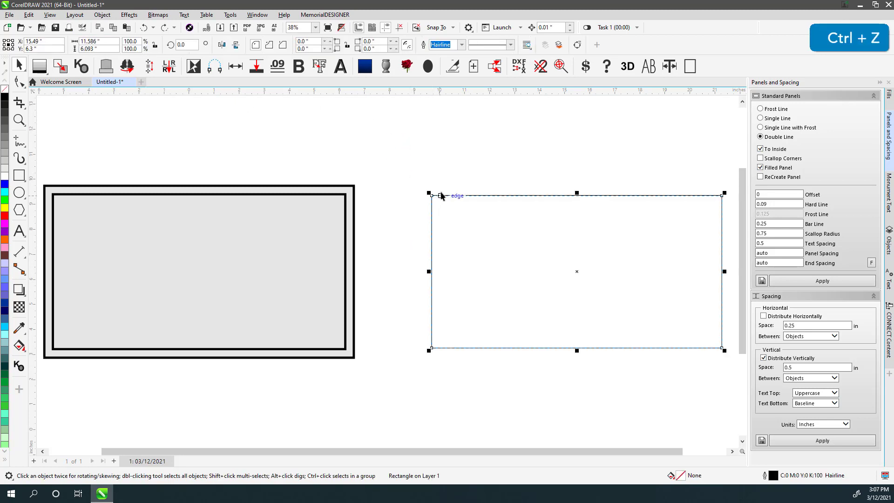
- Resize the right rectangle to 12 × 6 inches and rebuild it as a filled double-line panel
{"action": "left_click", "coordinate": [108, 40]}
{"action": "type", "text": "12"}
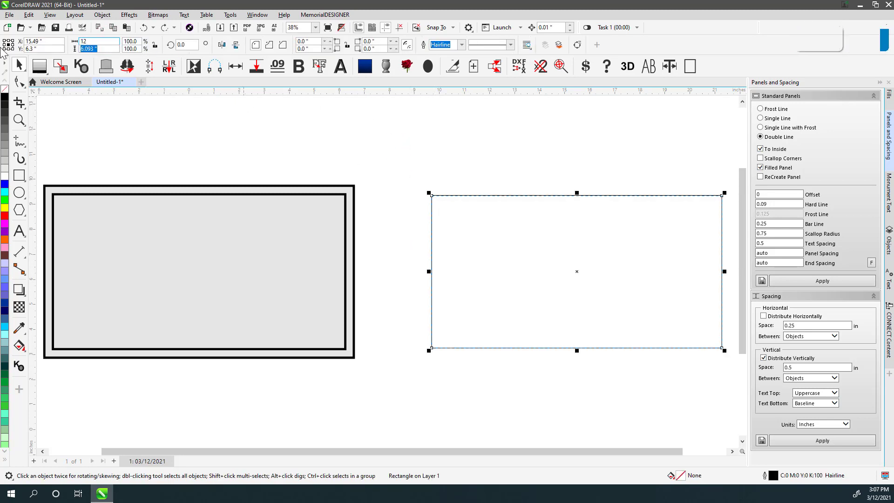
{"action": "key", "text": "Tab"}
{"action": "type", "text": "6"}
{"action": "key", "text": "Return"}
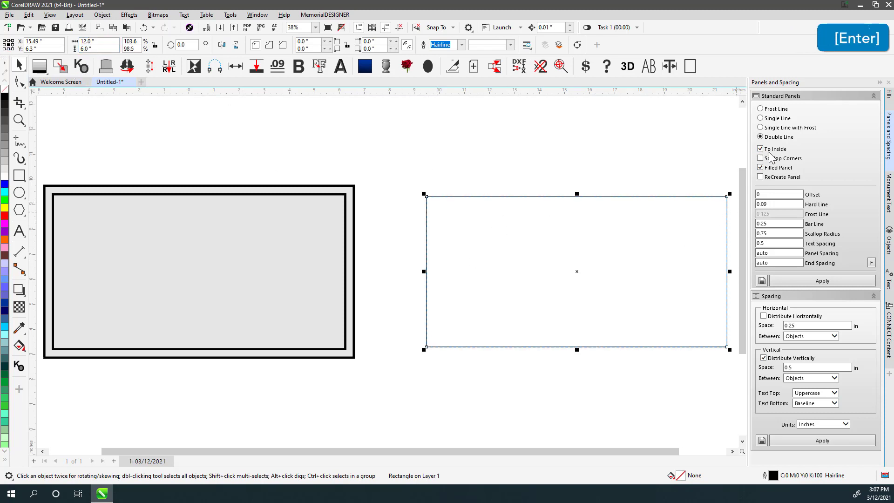
{"action": "left_click", "coordinate": [809, 282]}
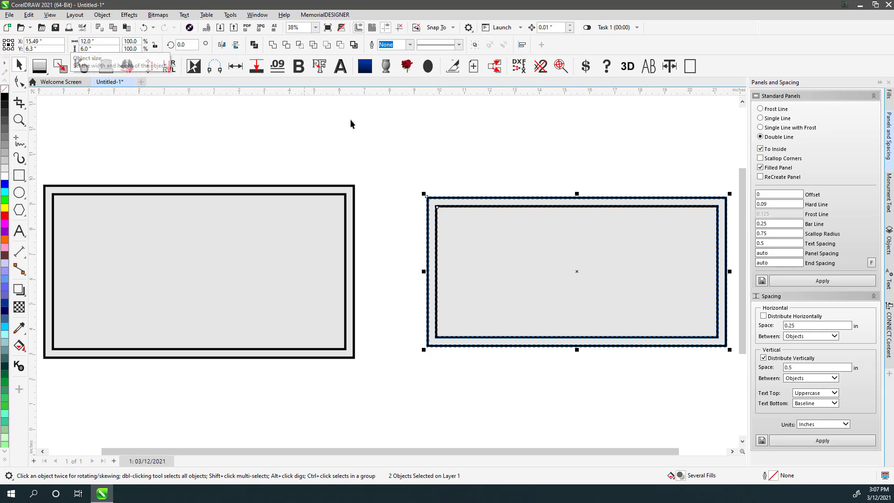
{"action": "left_click", "coordinate": [467, 154]}
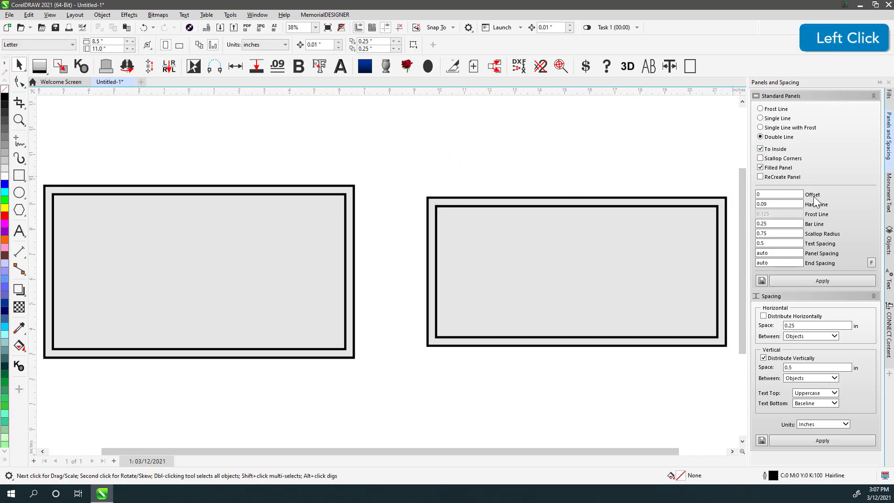
- Add a Serp Top 36 × 20 monument with a 48 × 6 base using Shape Builder
{"action": "scroll", "coordinate": [227, 120], "scroll_direction": "down", "scroll_amount": 2}
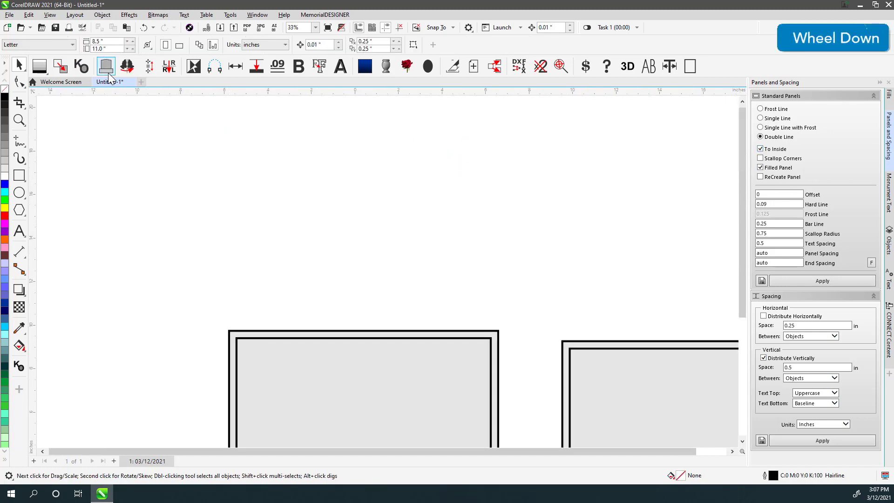
{"action": "left_click", "coordinate": [106, 66]}
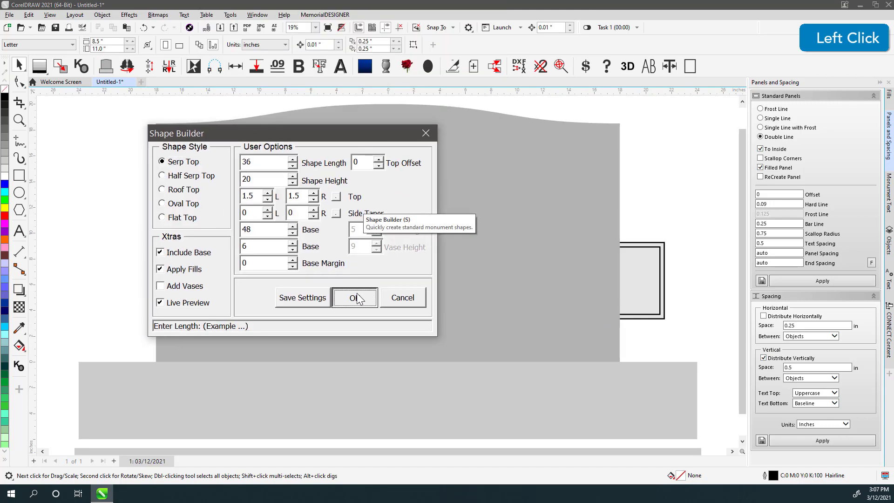
{"action": "left_click", "coordinate": [352, 298]}
- Delete the two practice panels and select the headstone
{"action": "left_click_drag", "start_coordinate": [688, 194], "coordinate": [191, 392]}
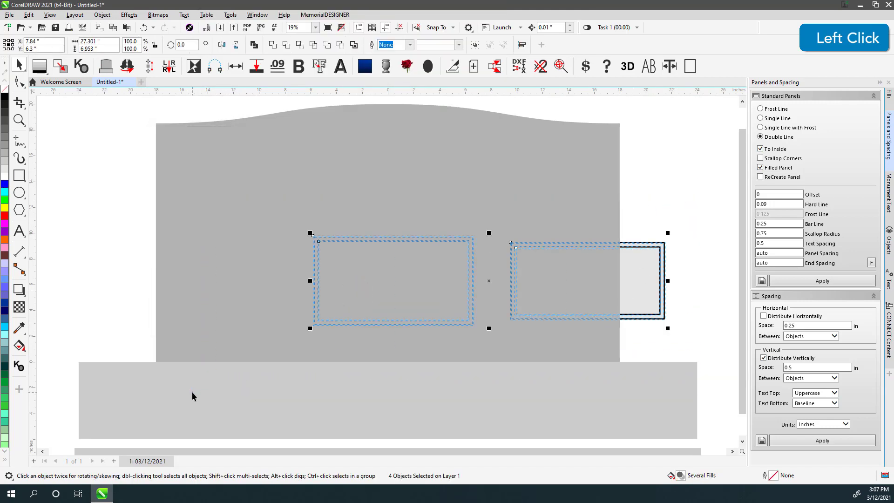
{"action": "key", "text": "Delete"}
{"action": "left_click", "coordinate": [399, 174]}
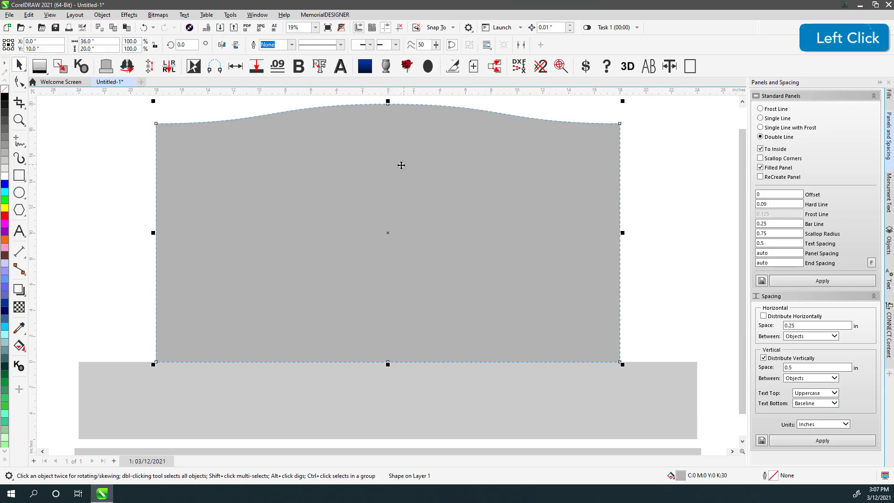
- Set the panel offset to -2 and apply a double-line panel to the headstone
{"action": "left_click", "coordinate": [771, 194]}
{"action": "type", "text": "-2"}
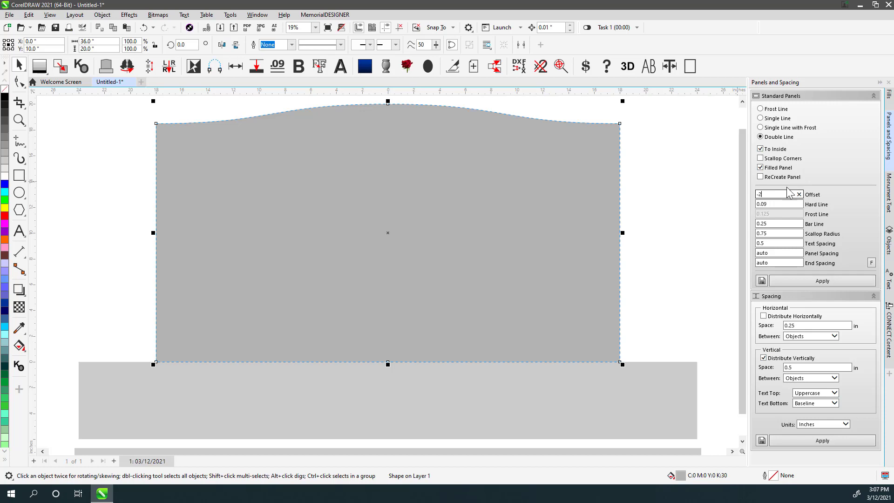
{"action": "left_click", "coordinate": [823, 282]}
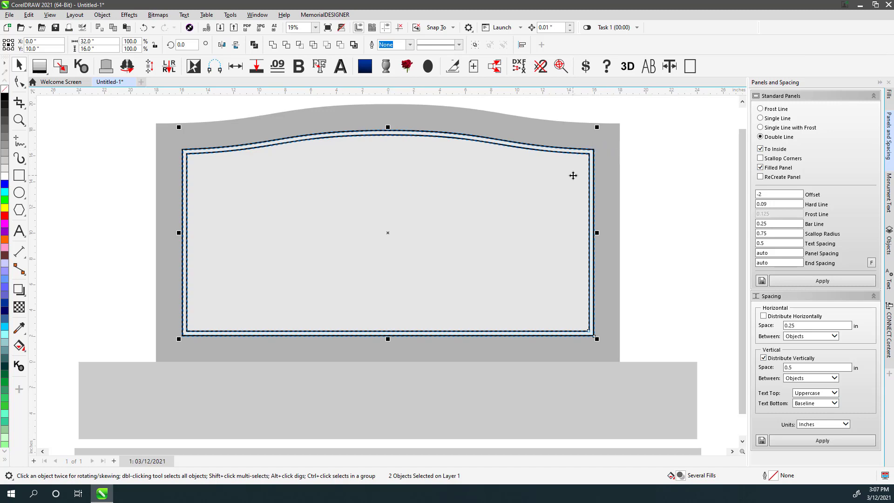
- Untick To Inside, replace the headstone panel with a new one, then delete it
{"action": "left_click", "coordinate": [760, 148]}
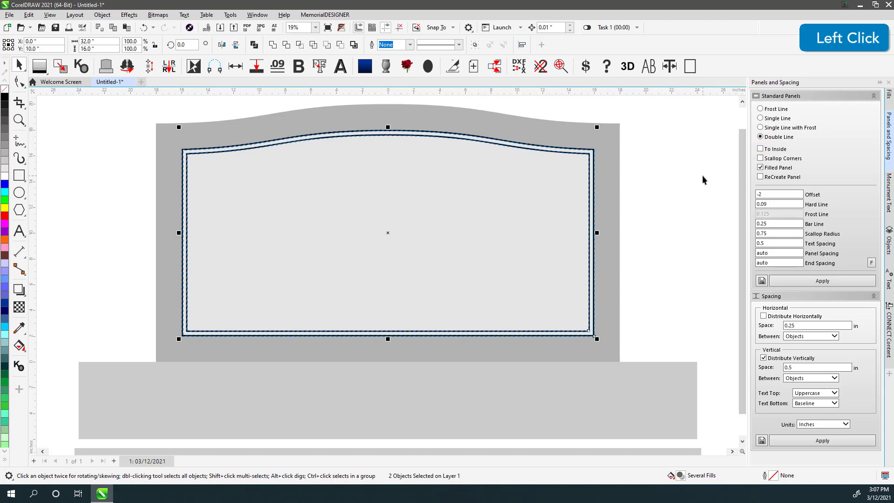
{"action": "left_click", "coordinate": [553, 164]}
{"action": "key", "text": "Delete"}
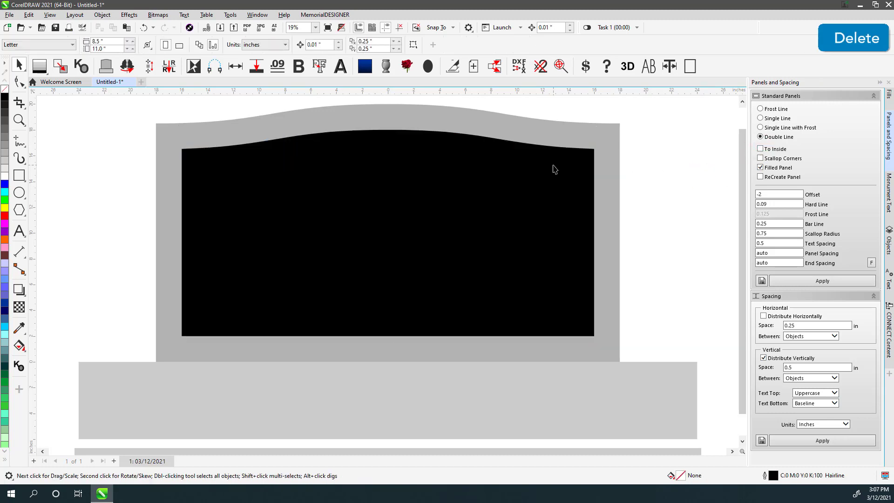
{"action": "left_click", "coordinate": [564, 162]}
{"action": "left_click", "coordinate": [823, 281]}
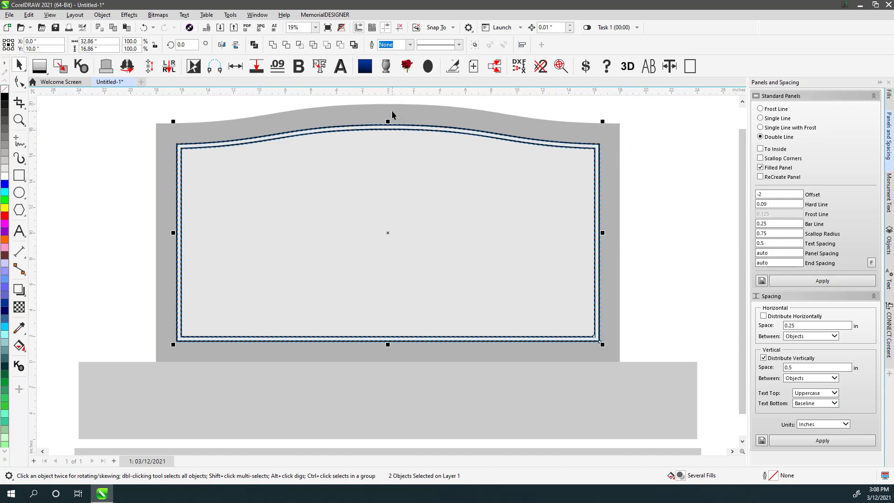
{"action": "left_click", "coordinate": [563, 160]}
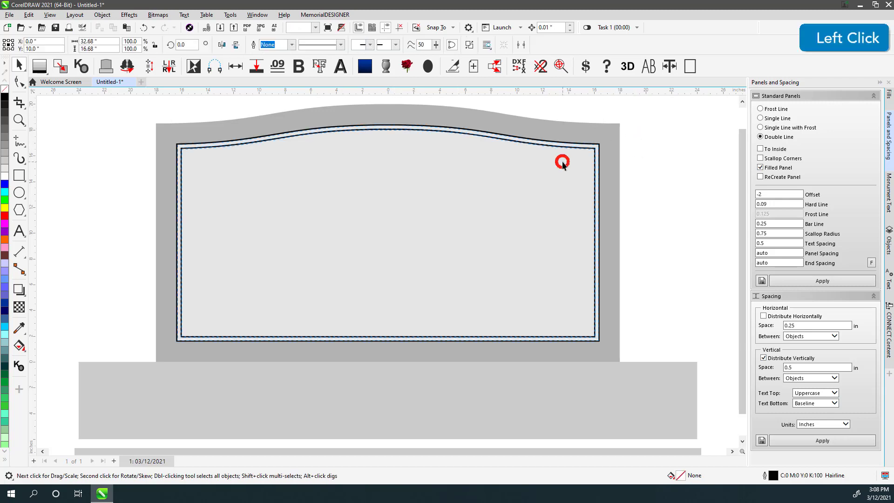
{"action": "key", "text": "Delete"}
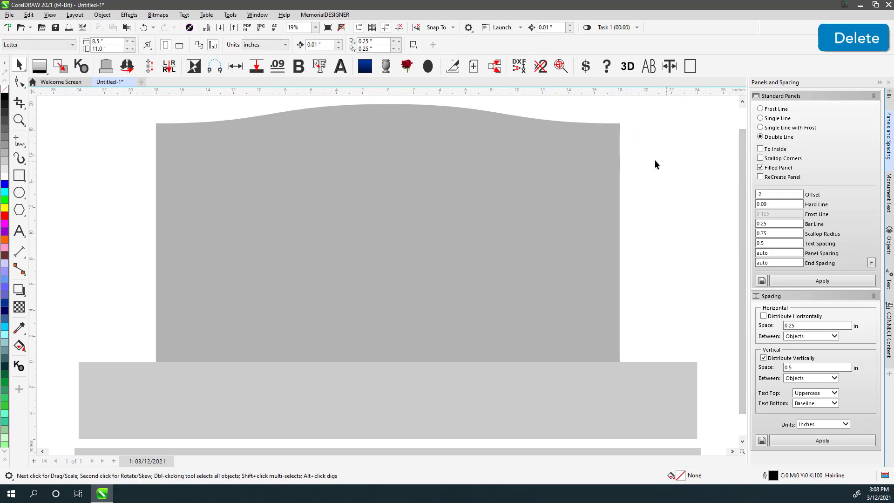
- Apply an inside-set double-line panel to the grey headstone
{"action": "left_click", "coordinate": [248, 148]}
{"action": "left_click", "coordinate": [761, 149]}
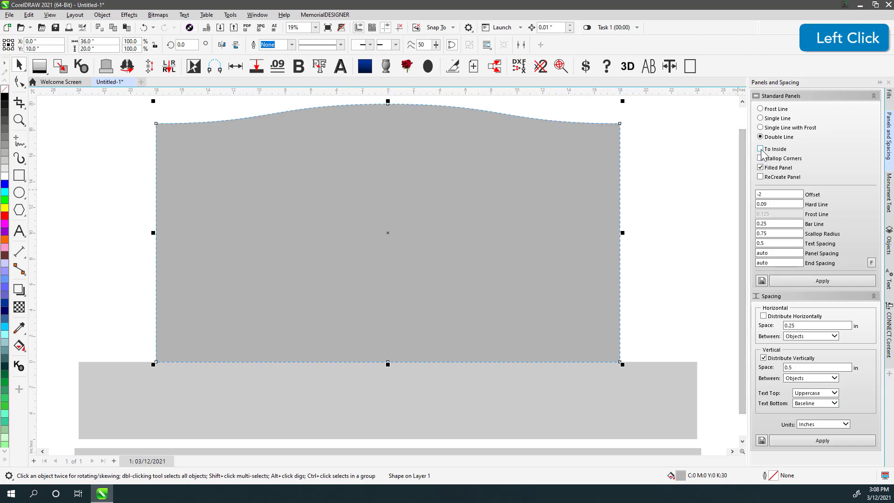
{"action": "left_click", "coordinate": [817, 280]}
{"action": "left_click", "coordinate": [66, 128]}
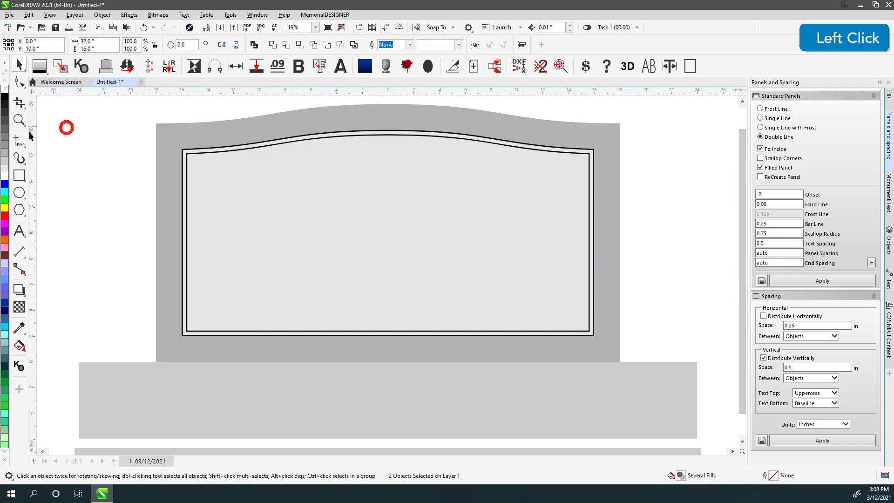
- Draw a vertical line from the headstone's top centre down to the inner panel
{"action": "left_click", "coordinate": [19, 140]}
{"action": "left_click", "coordinate": [388, 106]}
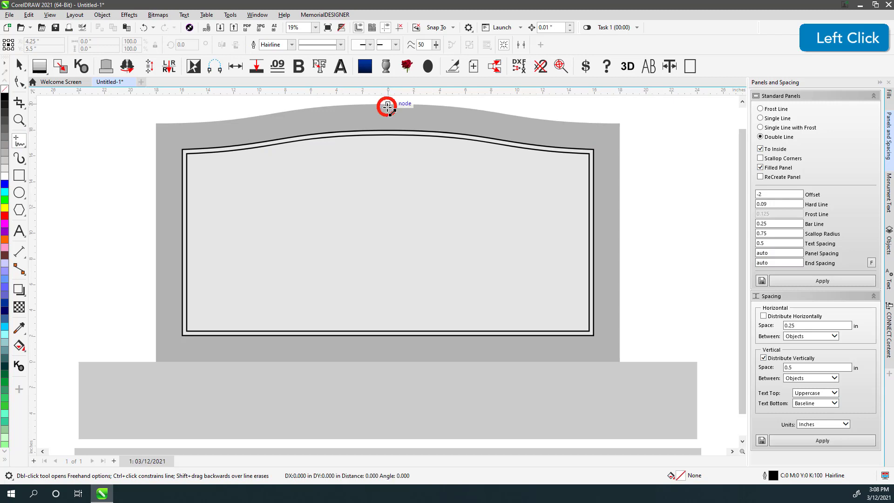
{"action": "left_click", "coordinate": [387, 131], "text": "ctrl"}
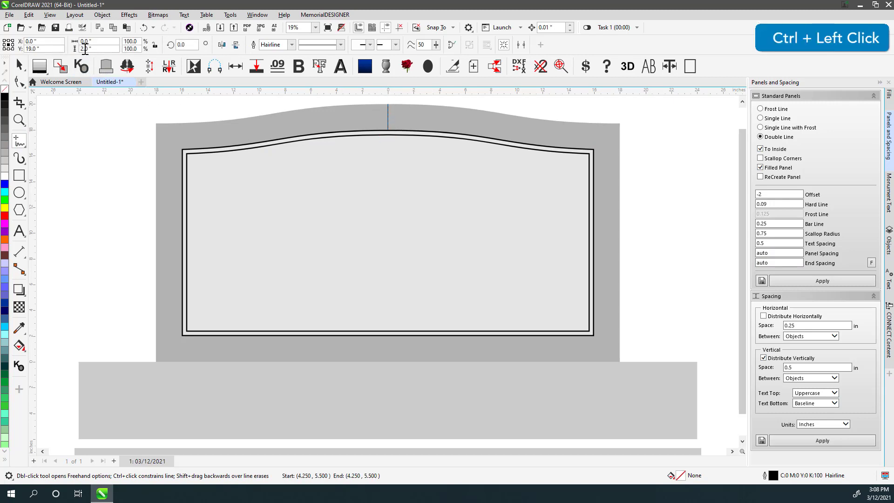
{"action": "left_click", "coordinate": [19, 66]}
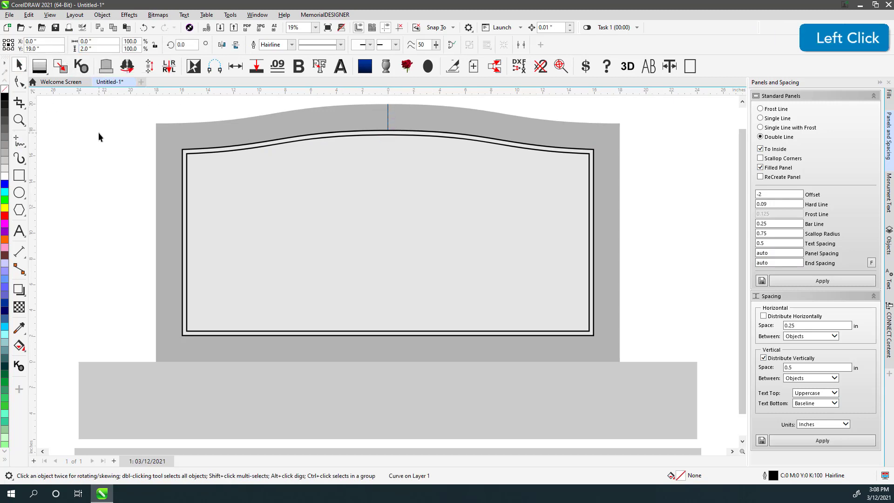
- Delete the stray vertical line and the inner panel
{"action": "left_click_drag", "start_coordinate": [370, 101], "coordinate": [434, 156]}
{"action": "key", "text": "Delete"}
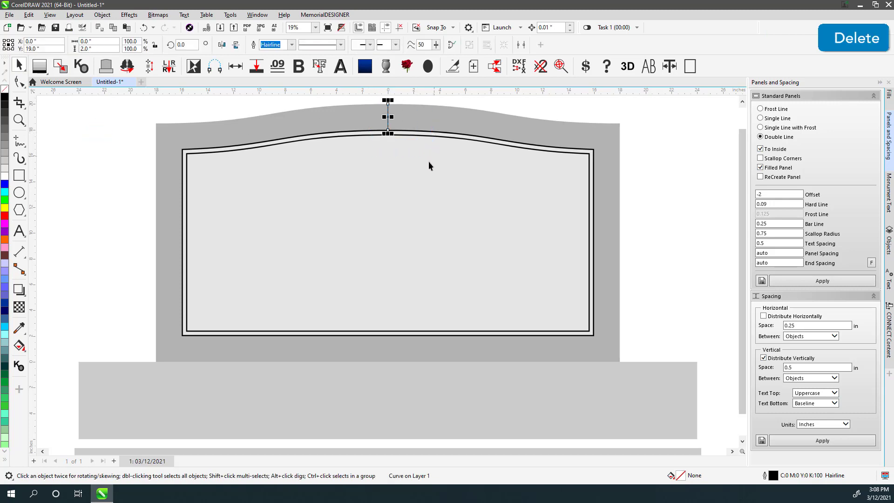
{"action": "double_click", "coordinate": [419, 186]}
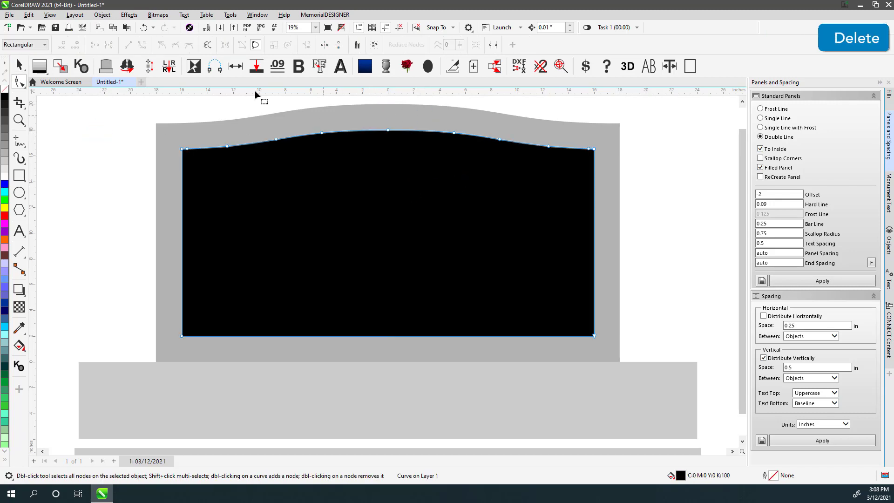
{"action": "left_click", "coordinate": [19, 66]}
{"action": "key", "text": "Delete"}
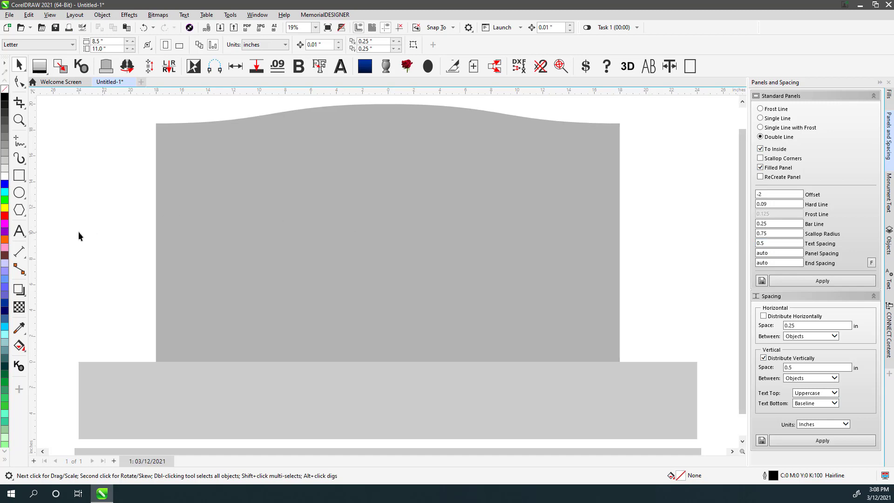
- Type a three-line inscription on the stone: the name, 'DEC. 26, 1979' and 'NEVER'
{"action": "left_click", "coordinate": [19, 231]}
{"action": "left_click", "coordinate": [260, 267]}
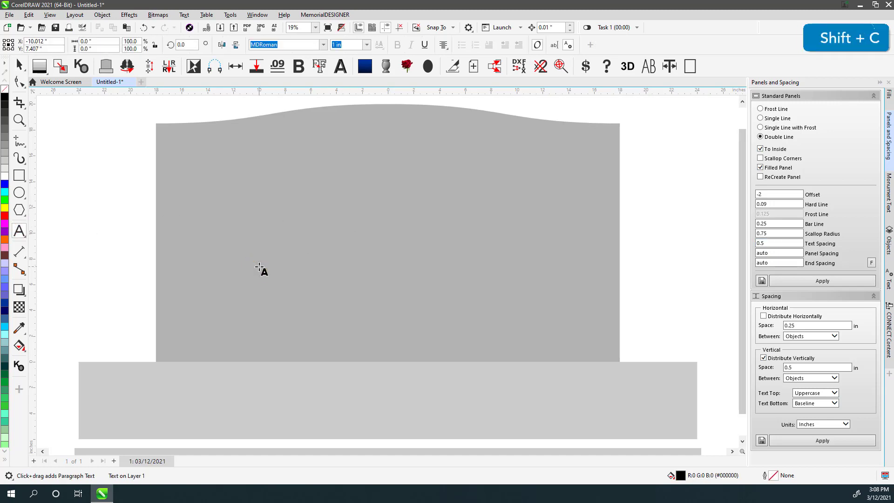
{"action": "key", "text": "Return"}
{"action": "type", "text": "DE"}
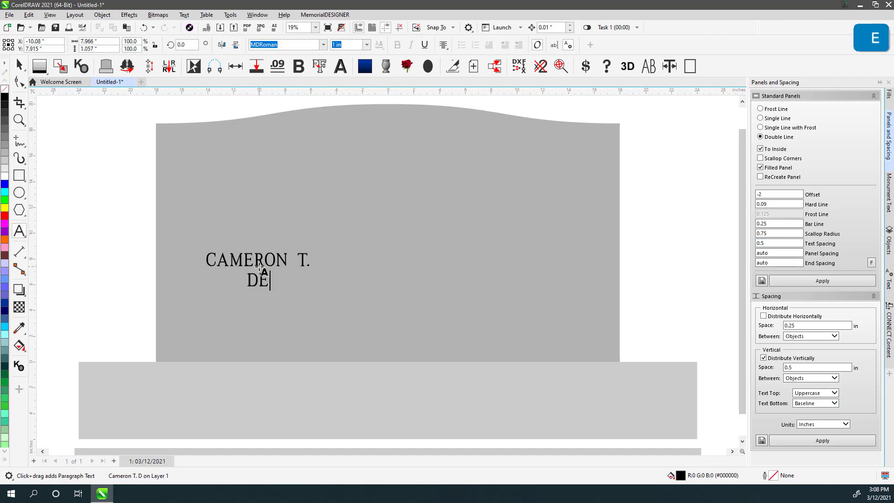
{"action": "type", "text": "C. 26, 1979"}
{"action": "key", "text": "Return"}
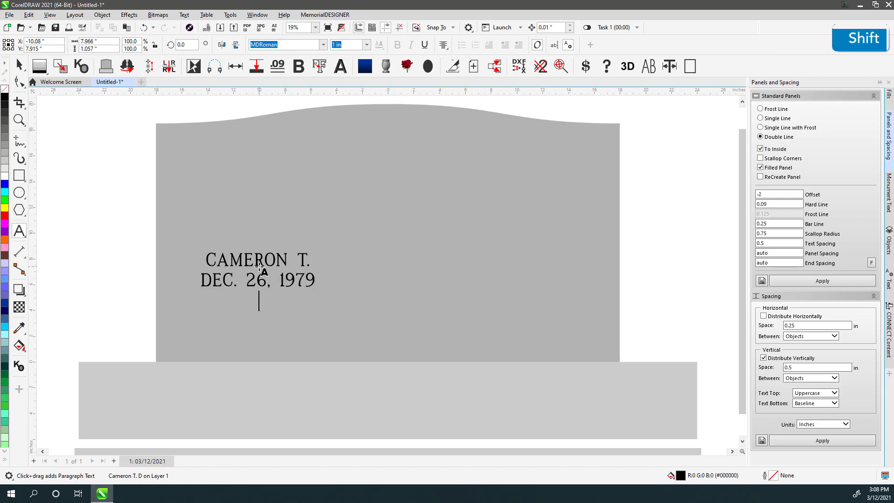
{"action": "type", "text": "NEVER"}
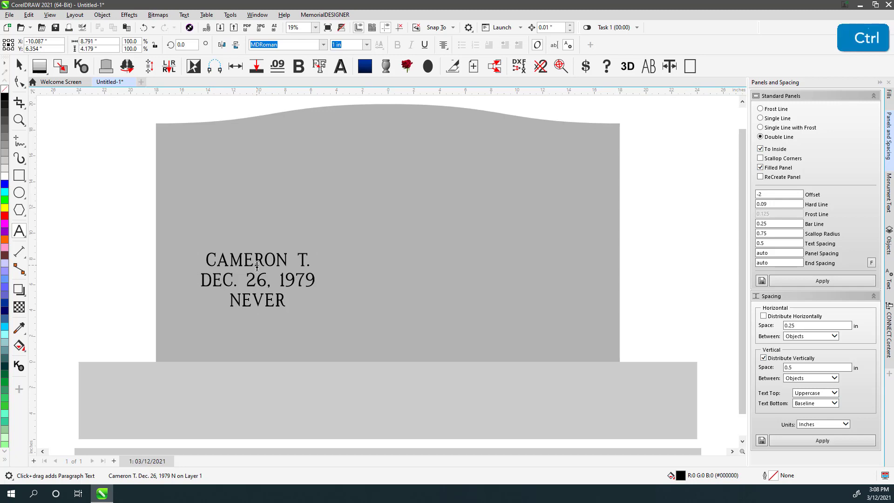
- Break the inscription into separate lines, enlarge the name to 1.375 in, and center all three
{"action": "key", "text": "ctrl+k"}
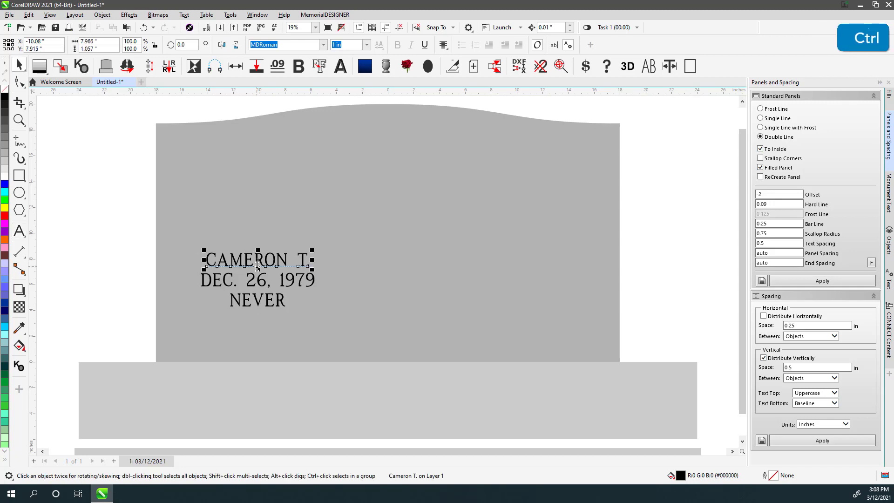
{"action": "key", "text": "ctrl+8"}
{"action": "key", "text": "ctrl+8"}
{"action": "key", "text": "ctrl+8"}
{"action": "left_click_drag", "start_coordinate": [116, 220], "coordinate": [399, 348]}
{"action": "key", "text": "c"}
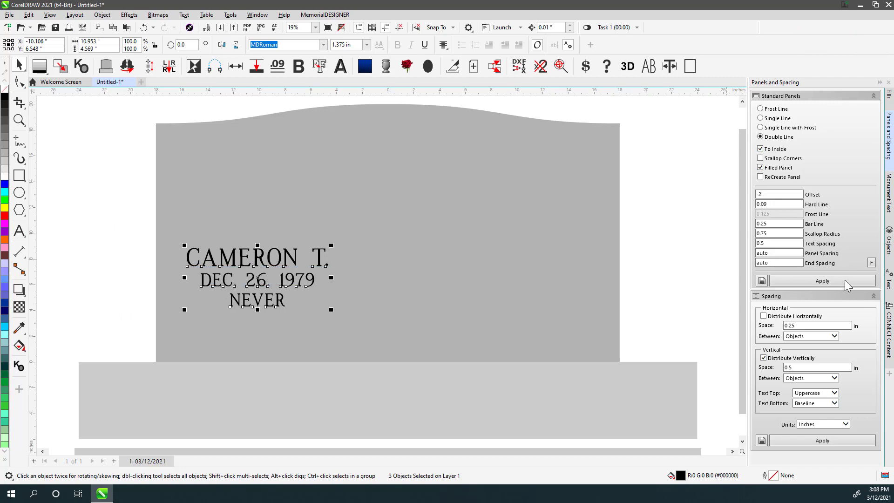
- Untick To Inside, set offset 0, and frame the inscription with a double-line panel
{"action": "left_click", "coordinate": [822, 281]}
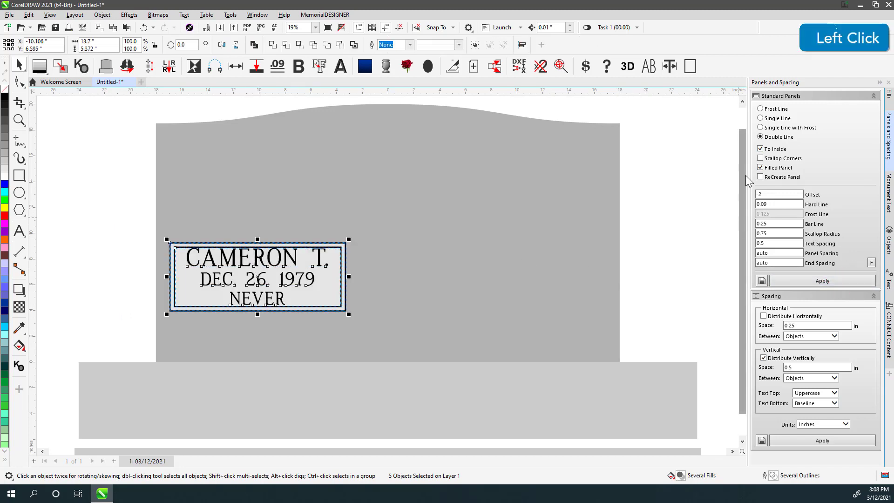
{"action": "key", "text": "ctrl+z"}
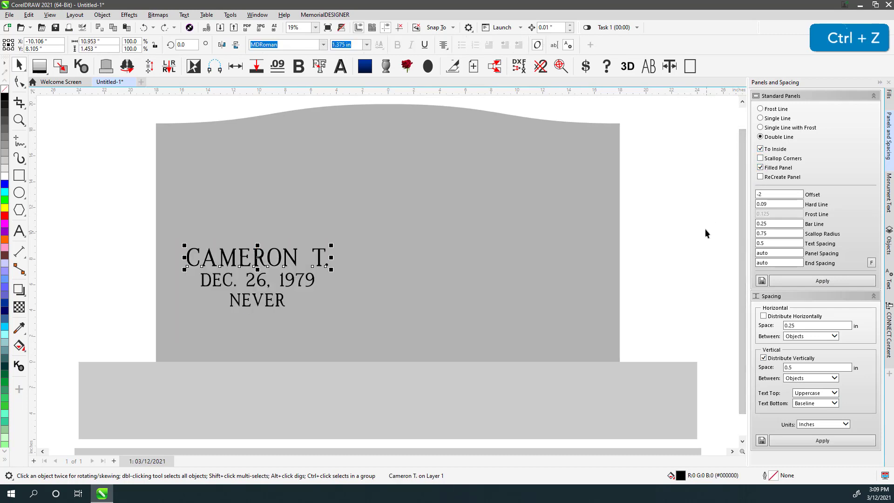
{"action": "left_click", "coordinate": [760, 149]}
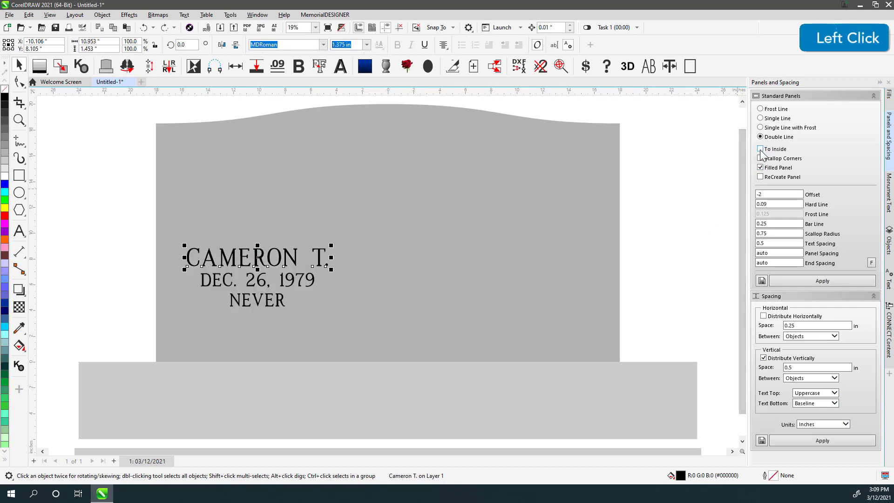
{"action": "left_click", "coordinate": [767, 194]}
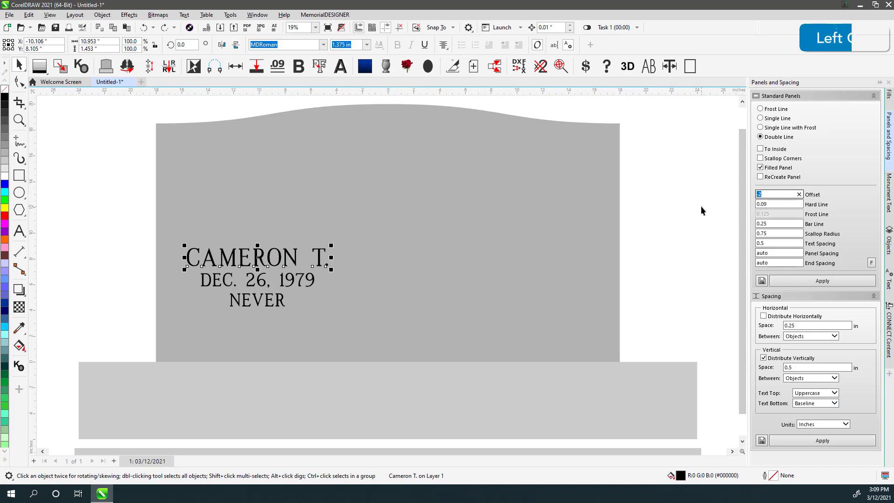
{"action": "type", "text": "0"}
{"action": "left_click", "coordinate": [687, 257]}
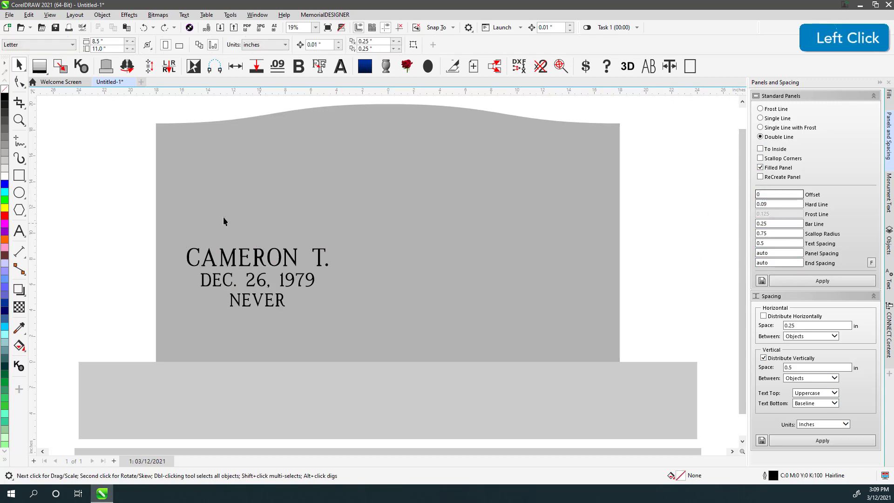
{"action": "left_click_drag", "start_coordinate": [153, 240], "coordinate": [419, 350]}
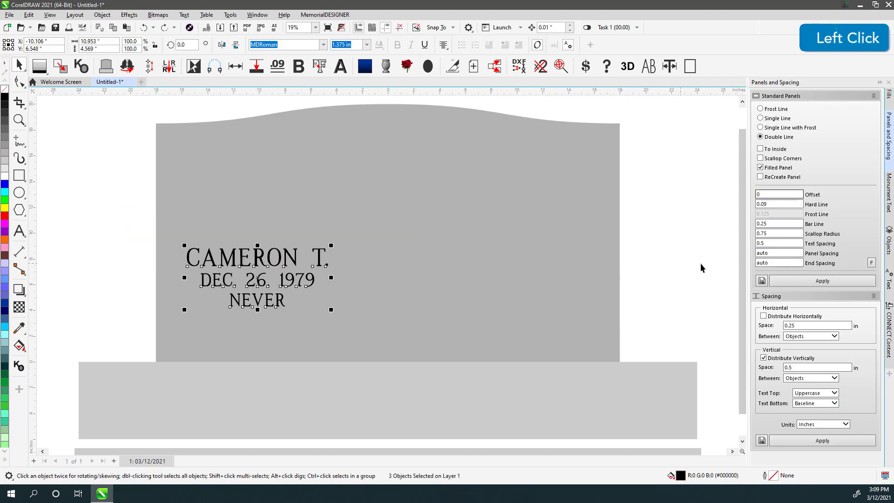
{"action": "left_click", "coordinate": [816, 280]}
{"action": "left_click", "coordinate": [697, 247]}
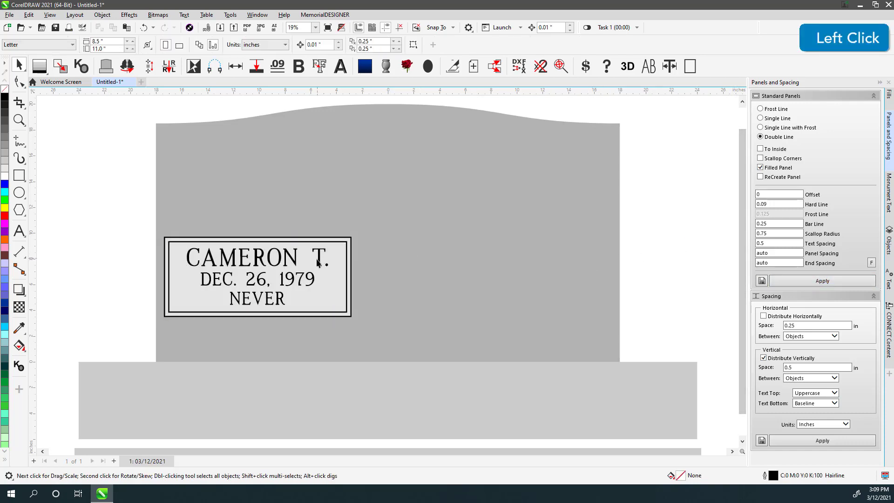
- Replace the inscription frame with one using panel spacing 1
{"action": "left_click", "coordinate": [188, 262]}
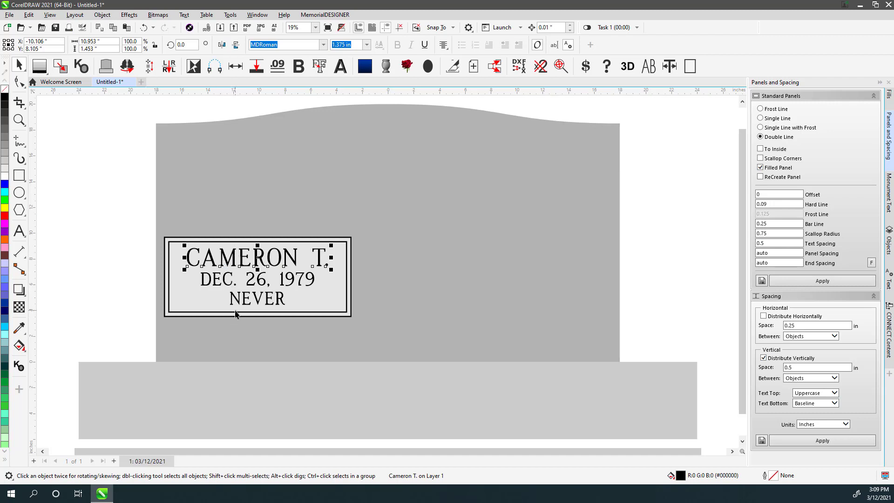
{"action": "left_click", "coordinate": [112, 199]}
{"action": "left_click", "coordinate": [178, 272]}
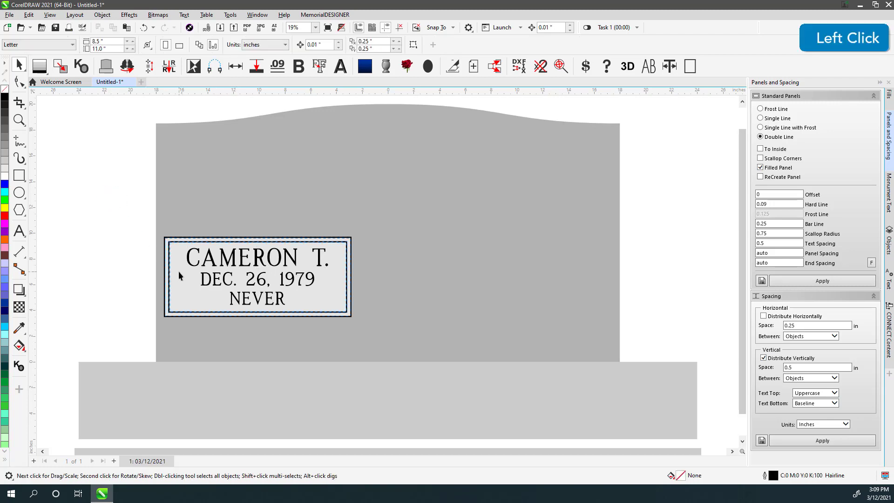
{"action": "key", "text": "Delete"}
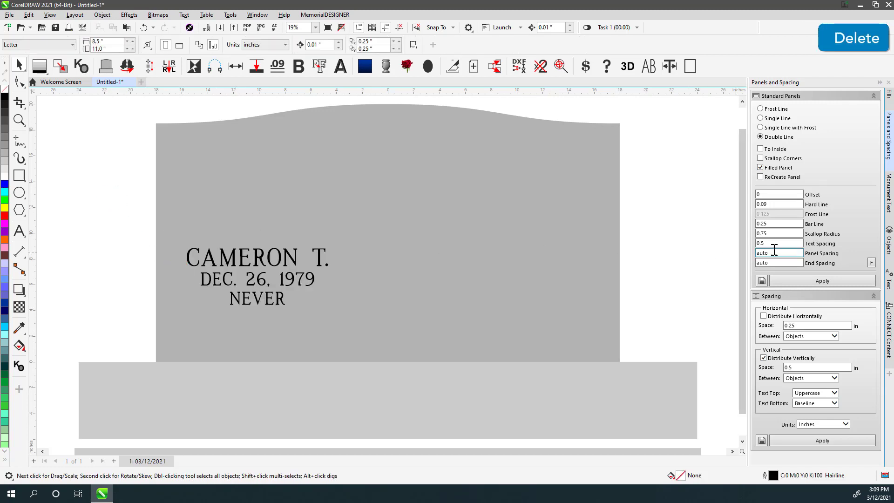
{"action": "left_click", "coordinate": [791, 252]}
{"action": "type", "text": "1"}
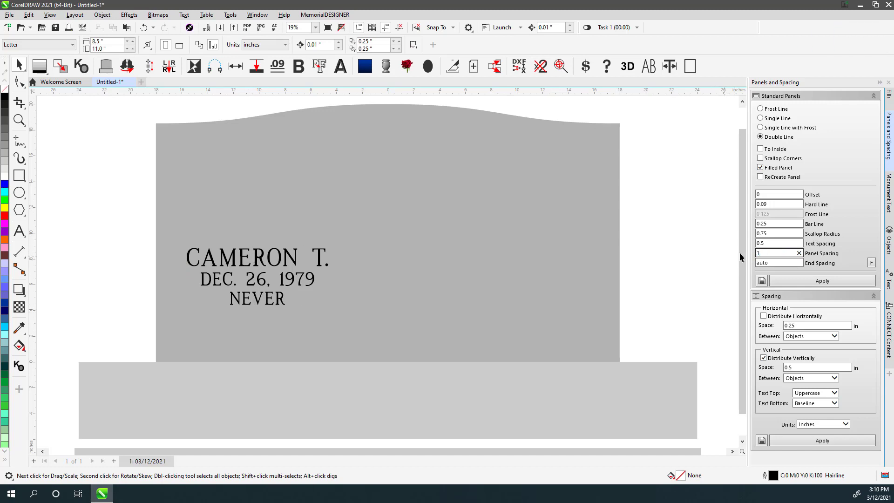
{"action": "left_click", "coordinate": [771, 241]}
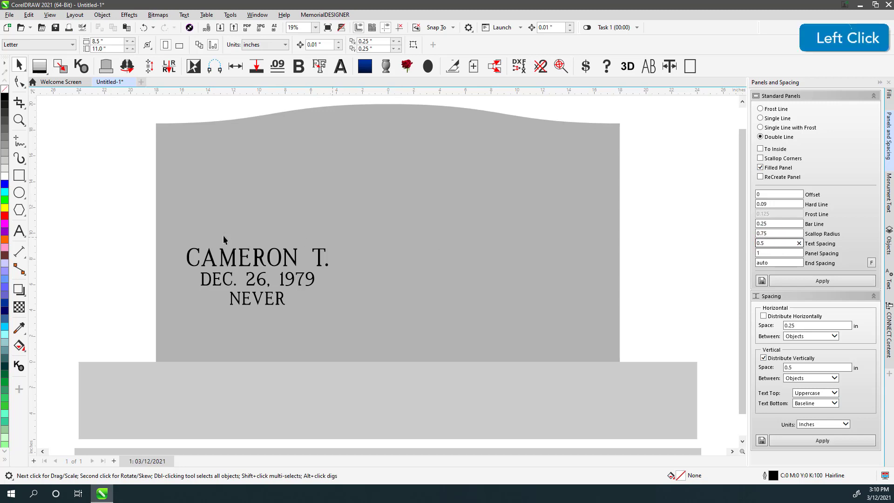
{"action": "left_click_drag", "start_coordinate": [227, 276], "coordinate": [459, 353]}
{"action": "left_click", "coordinate": [814, 282]}
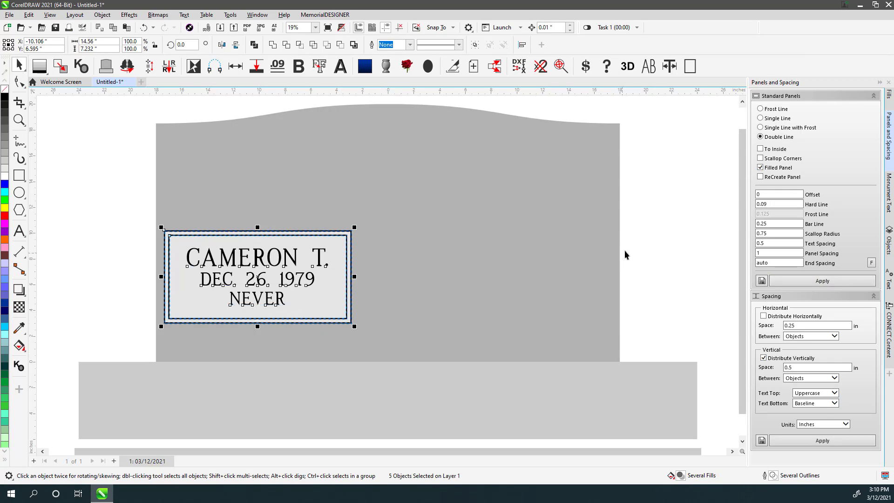
{"action": "left_click", "coordinate": [652, 251]}
- Replace the frame again with end spacing 1 for the final inscription panel
{"action": "left_click", "coordinate": [344, 242]}
{"action": "key", "text": "Delete"}
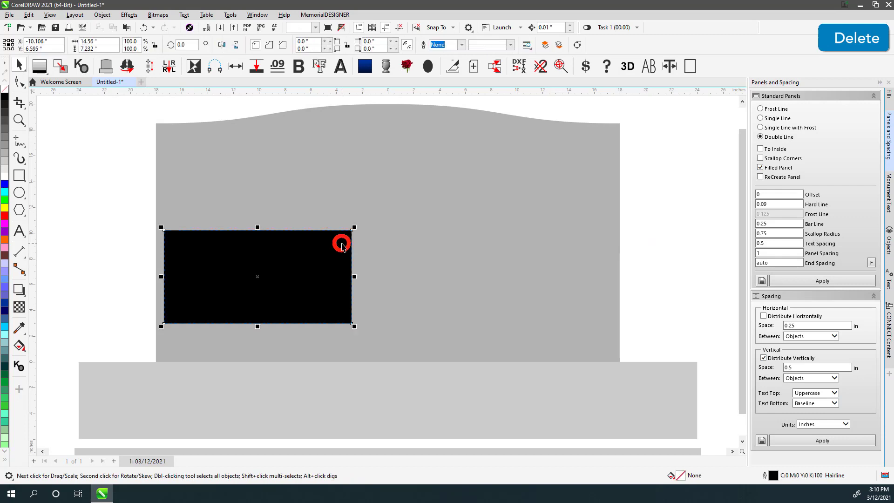
{"action": "left_click_drag", "start_coordinate": [116, 224], "coordinate": [401, 337]}
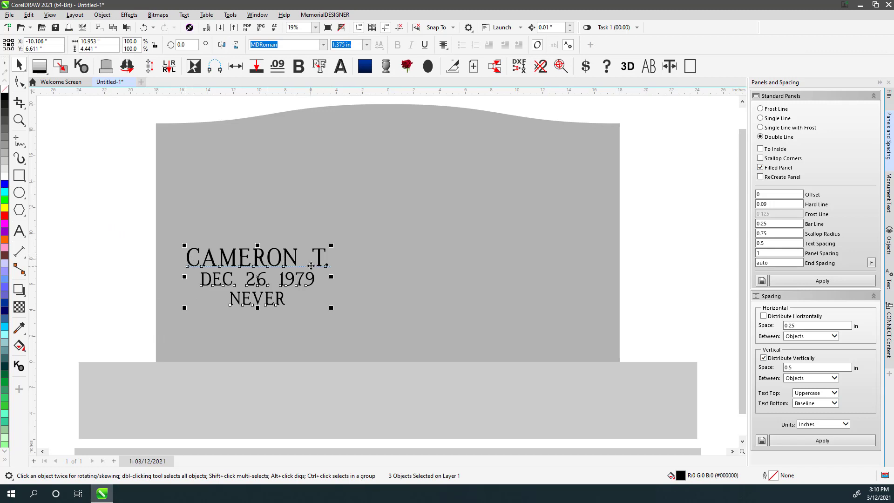
{"action": "left_click", "coordinate": [785, 262]}
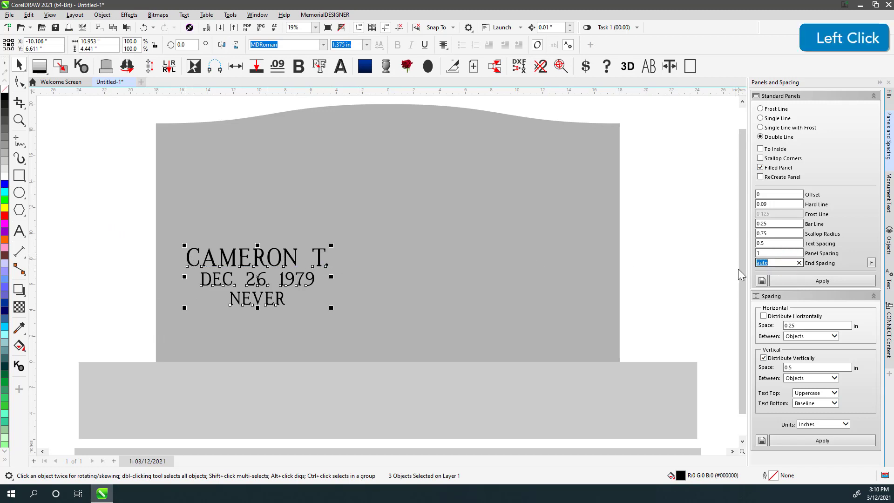
{"action": "type", "text": "1"}
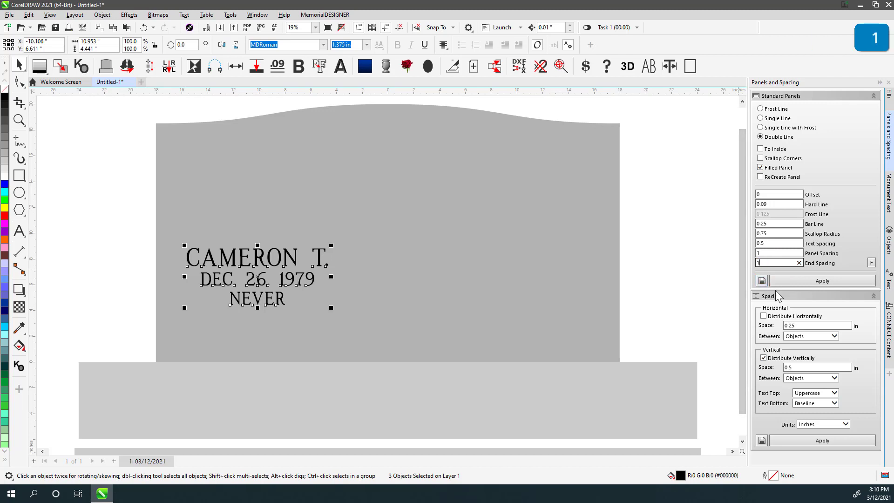
{"action": "left_click", "coordinate": [822, 281]}
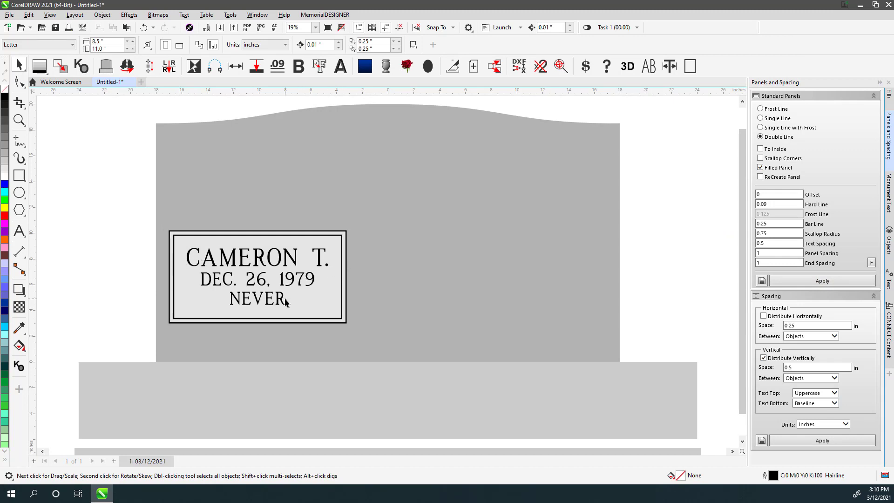
{"action": "key", "text": "F8"}
- Add 'MOORE' at 3 in size above the inscription, centered on the stone
{"action": "left_click", "coordinate": [273, 191]}
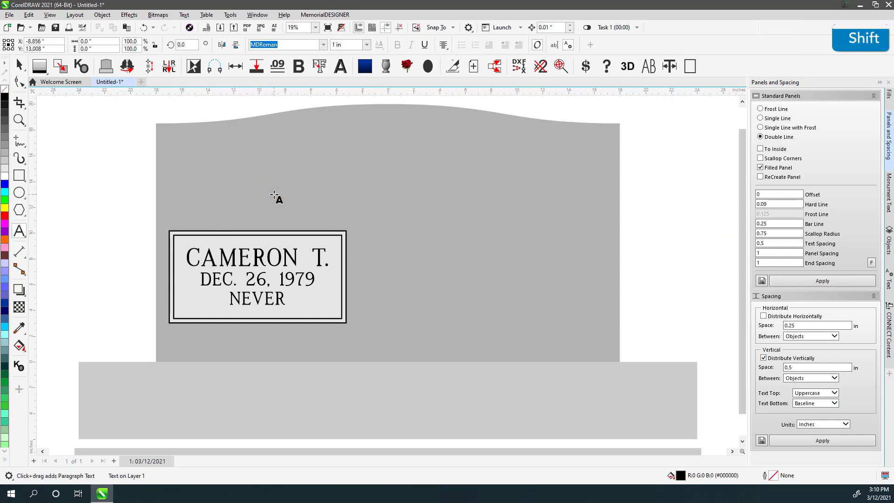
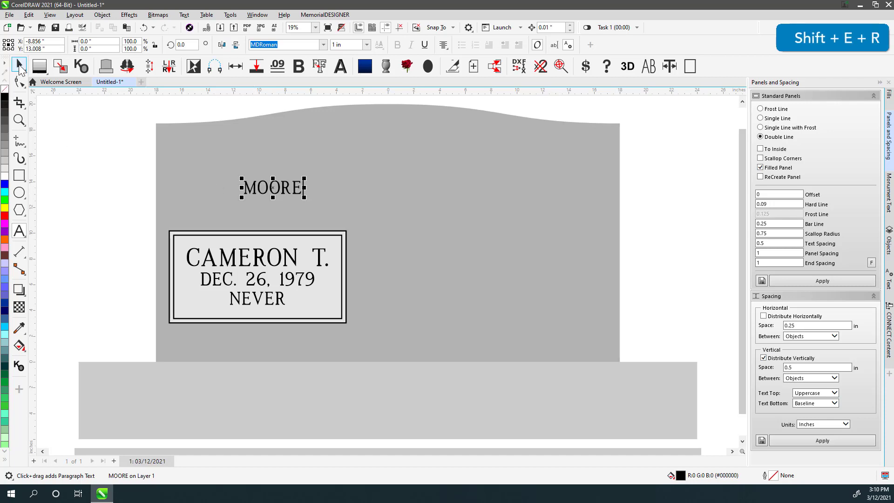
{"action": "left_click", "coordinate": [19, 65]}
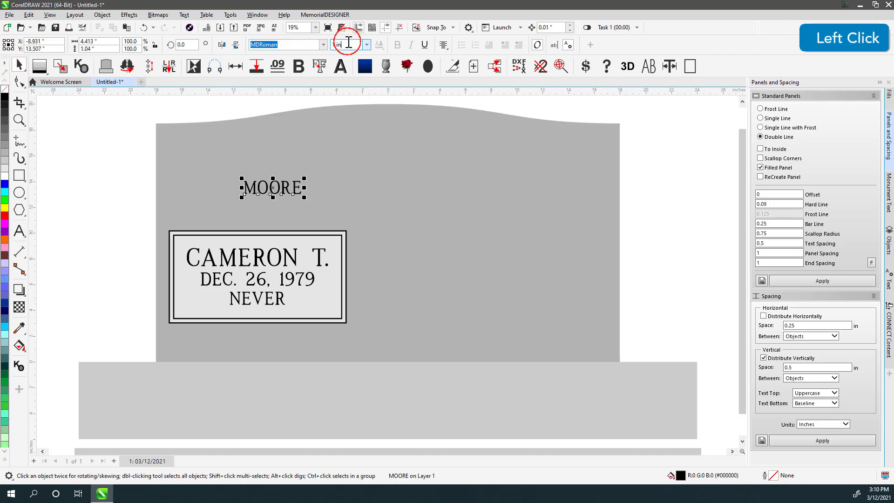
{"action": "left_click", "coordinate": [348, 43]}
{"action": "type", "text": "3"}
{"action": "key", "text": "Return"}
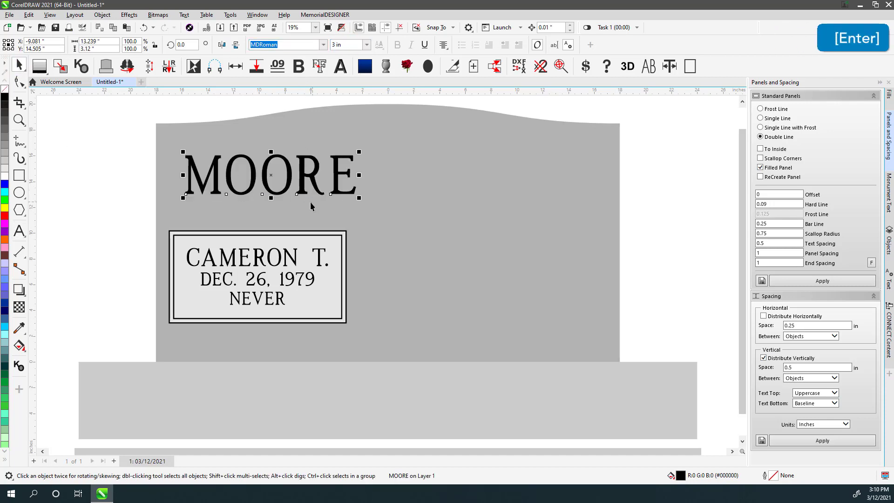
{"action": "left_click_drag", "start_coordinate": [289, 178], "coordinate": [403, 178]}
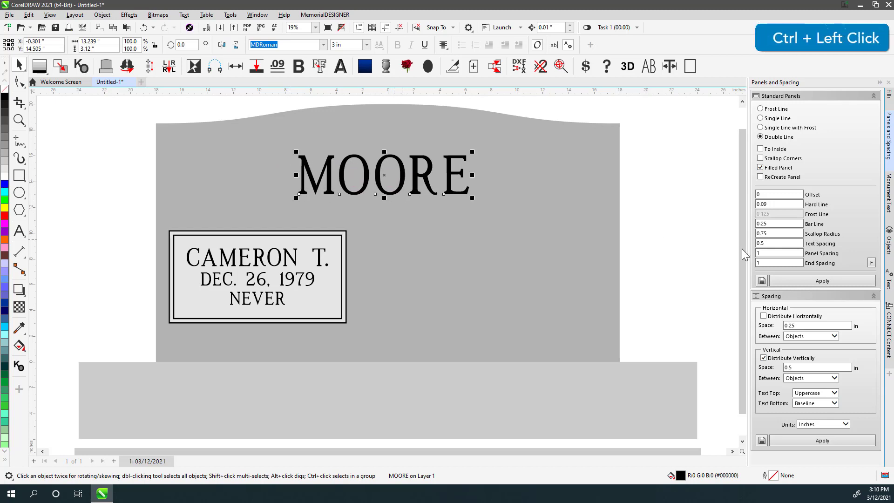
- Set panel and end spacing to auto and build a double-line panel around MOORE
{"action": "left_click", "coordinate": [776, 252]}
{"action": "type", "text": "auto"}
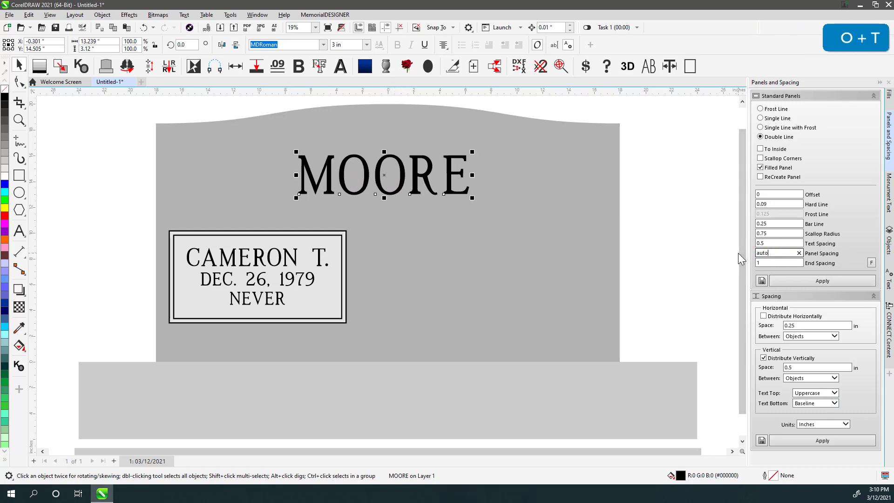
{"action": "left_click", "coordinate": [796, 263]}
{"action": "type", "text": "auto"}
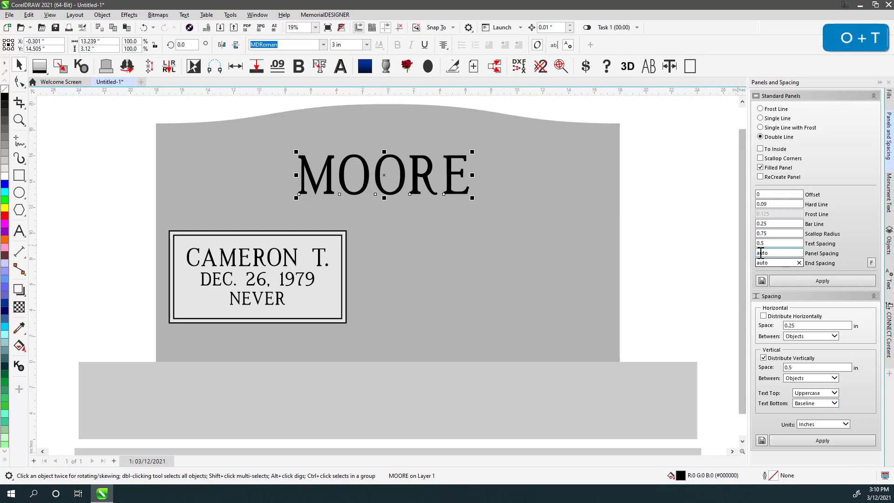
{"action": "left_click", "coordinate": [808, 281]}
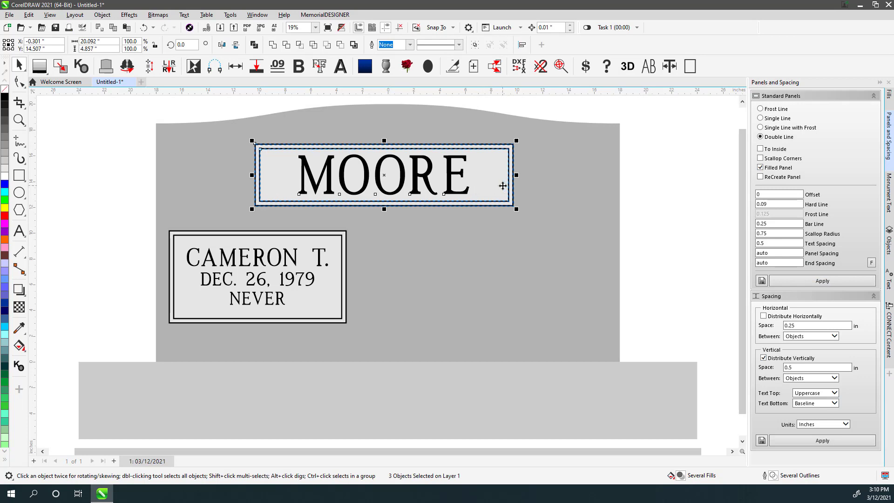
{"action": "left_click", "coordinate": [698, 203]}
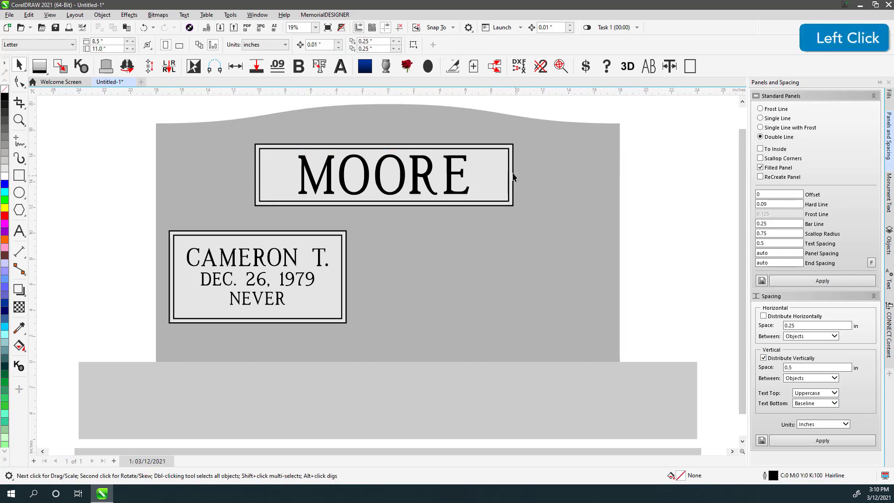
- Delete the MOORE panel and rebuild it with end spacing 1
{"action": "left_click", "coordinate": [288, 179]}
{"action": "key", "text": "Delete"}
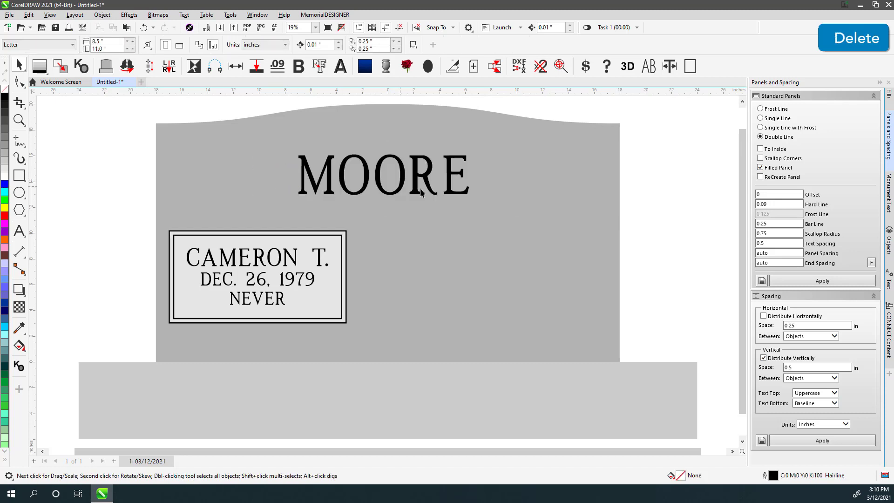
{"action": "left_click_drag", "start_coordinate": [781, 253], "coordinate": [751, 271]}
{"action": "type", "text": "1"}
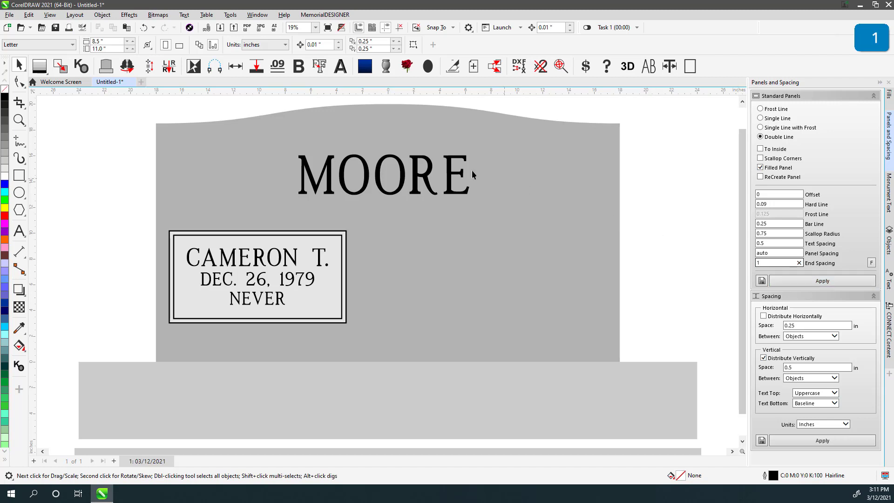
{"action": "left_click", "coordinate": [430, 179]}
{"action": "left_click", "coordinate": [823, 281]}
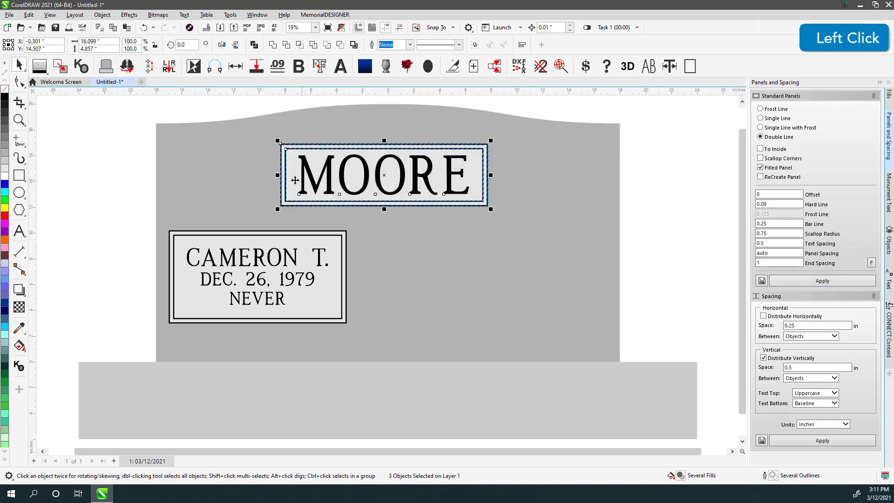
{"action": "left_click", "coordinate": [648, 170]}
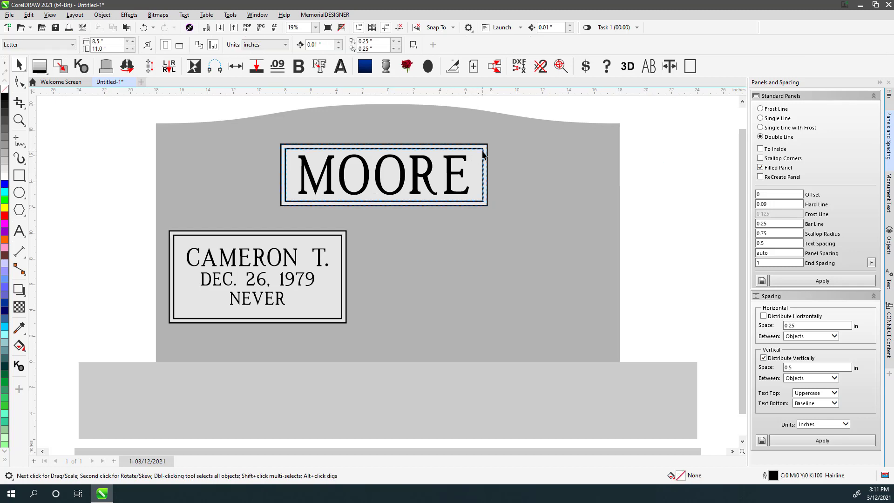
- Remove that panel and rebuild it with a fixed width of 20
{"action": "left_click", "coordinate": [484, 154]}
{"action": "key", "text": "Delete"}
{"action": "left_click", "coordinate": [482, 155]}
{"action": "key", "text": "Delete"}
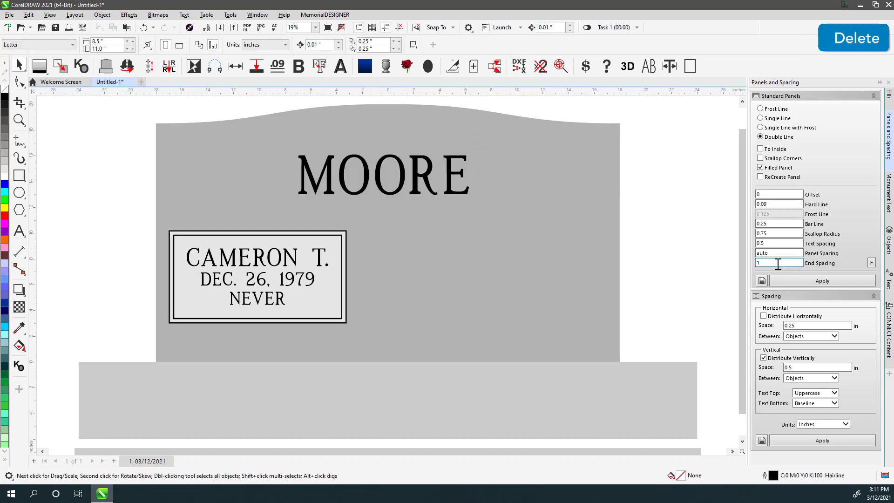
{"action": "left_click", "coordinate": [872, 263]}
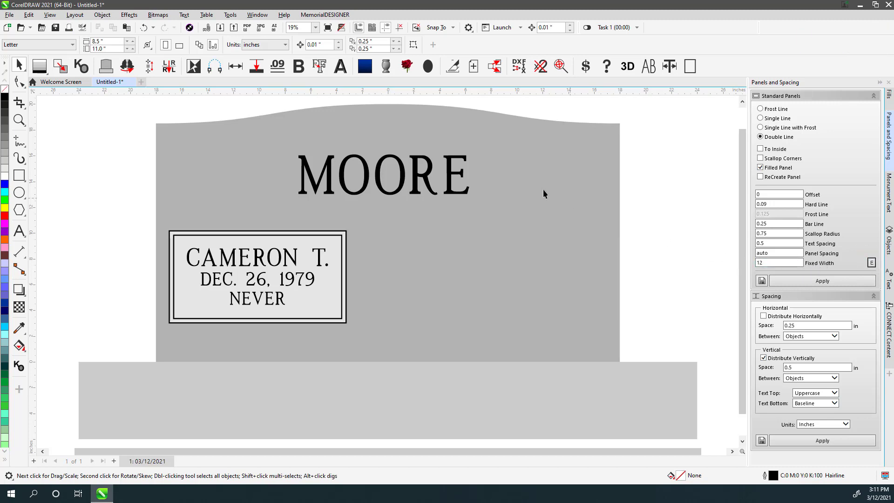
{"action": "left_click", "coordinate": [420, 167]}
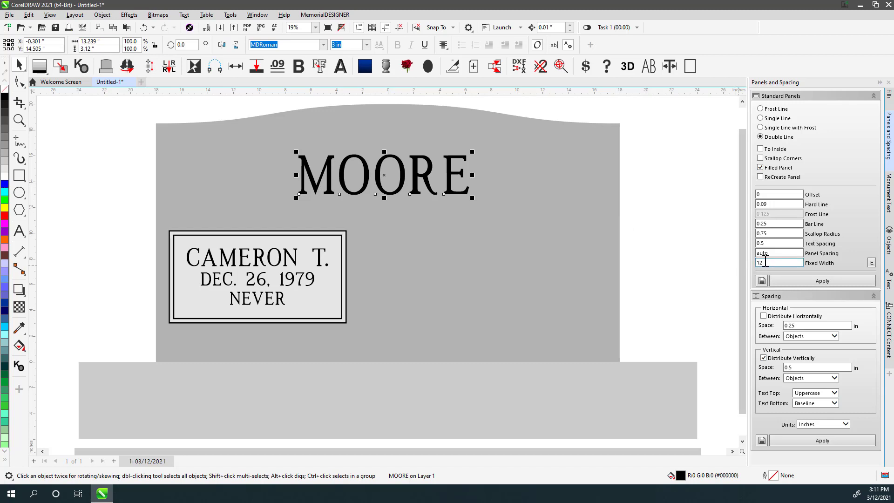
{"action": "left_click", "coordinate": [772, 263]}
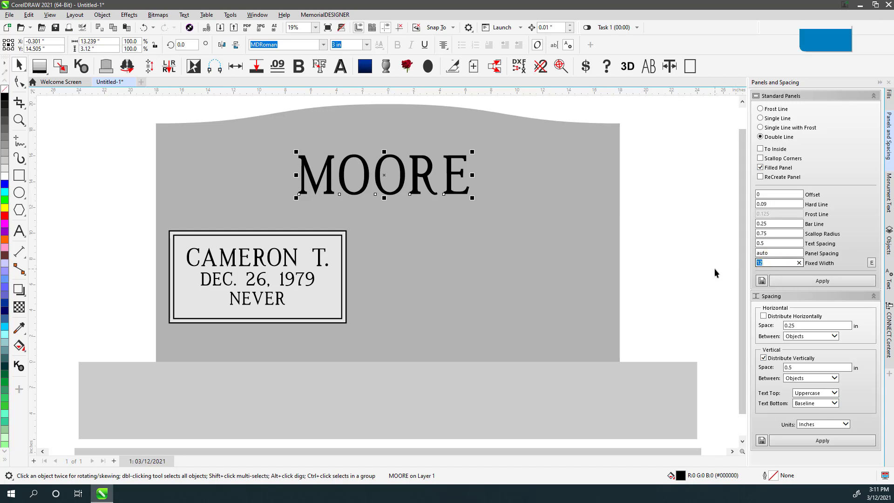
{"action": "type", "text": "20"}
{"action": "left_click", "coordinate": [798, 281]}
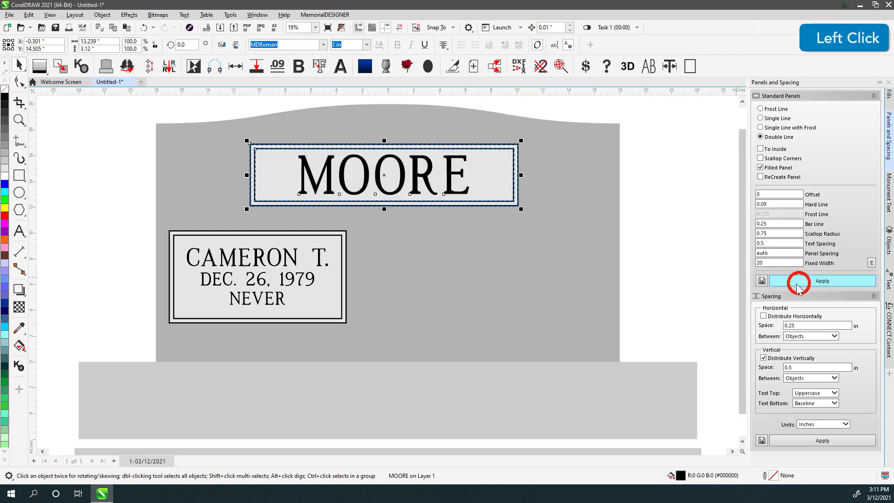
- Delete the 20-inch-wide MOORE panel
{"action": "left_click", "coordinate": [496, 169]}
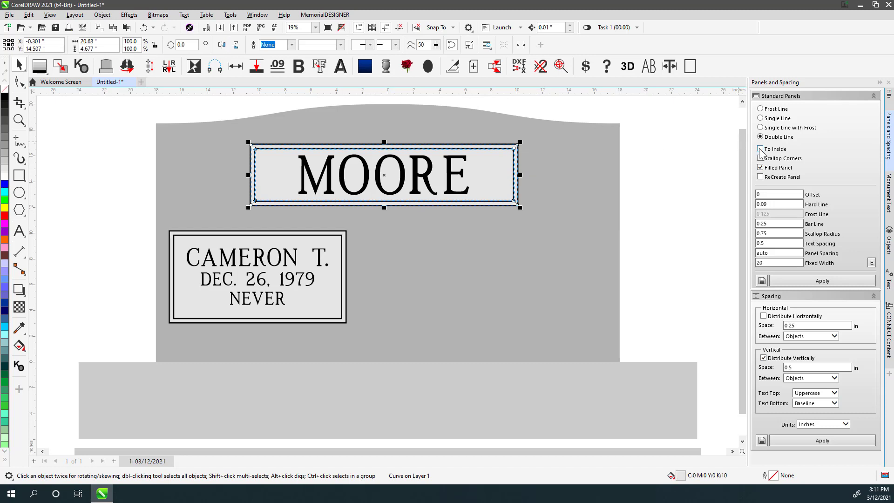
{"action": "left_click", "coordinate": [660, 149]}
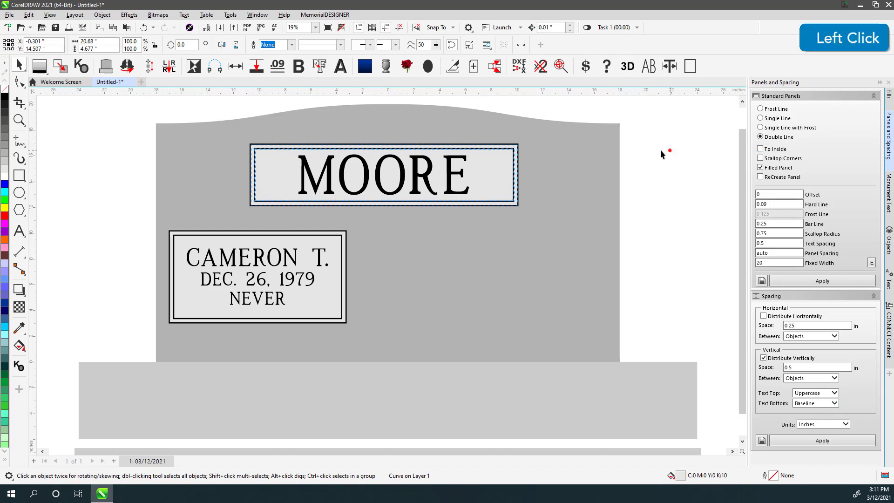
{"action": "left_click", "coordinate": [501, 160]}
{"action": "key", "text": "Delete"}
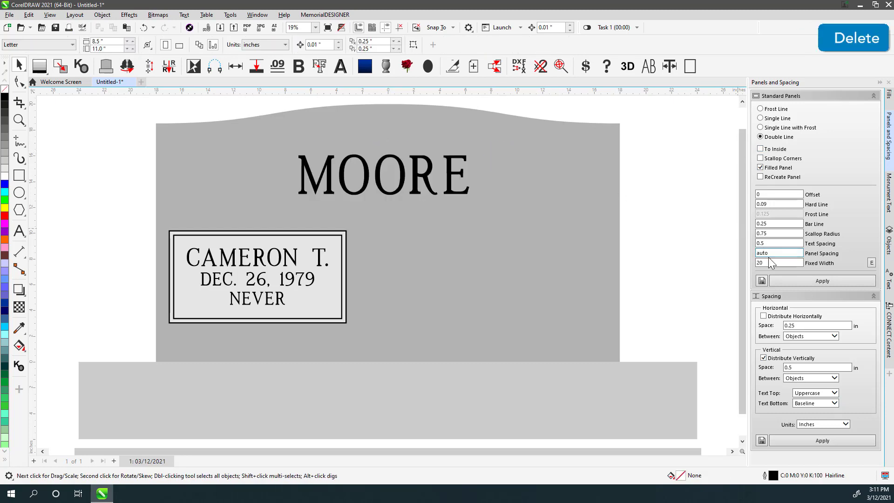
- Rebuild MOORE's 20-inch panel with To Inside on and panel spacing 1
{"action": "left_click", "coordinate": [451, 173]}
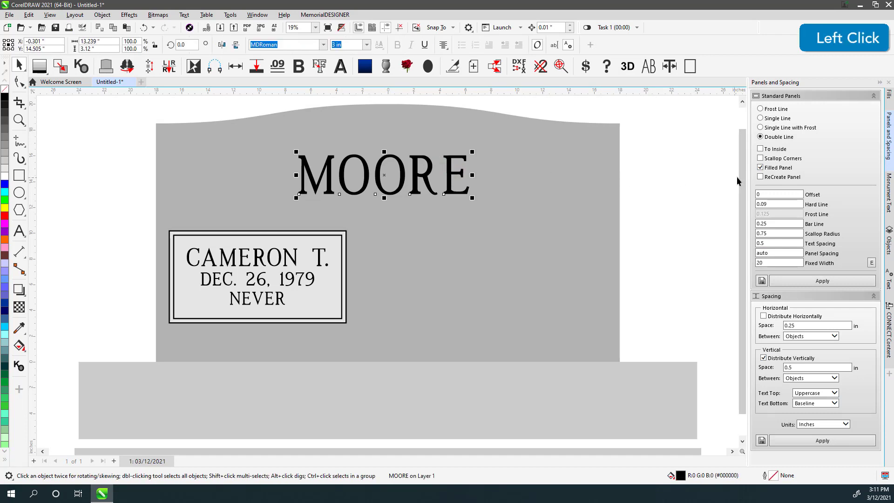
{"action": "left_click", "coordinate": [760, 148]}
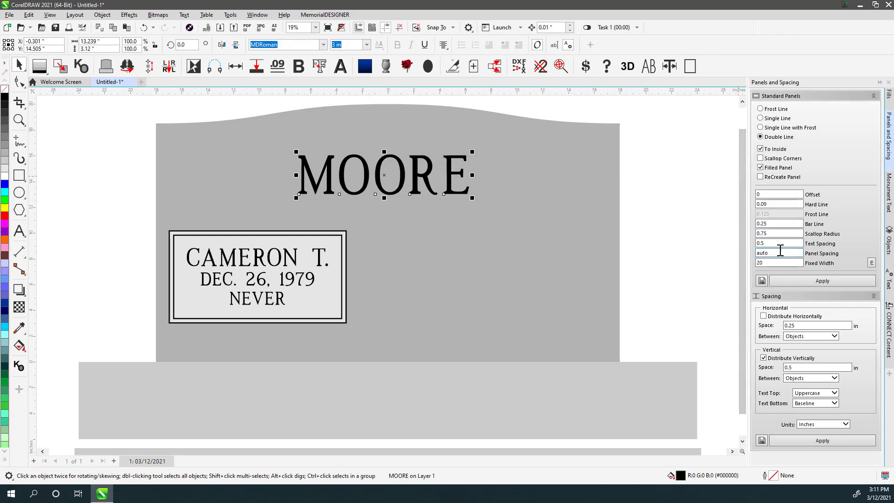
{"action": "left_click", "coordinate": [781, 252]}
{"action": "type", "text": "1"}
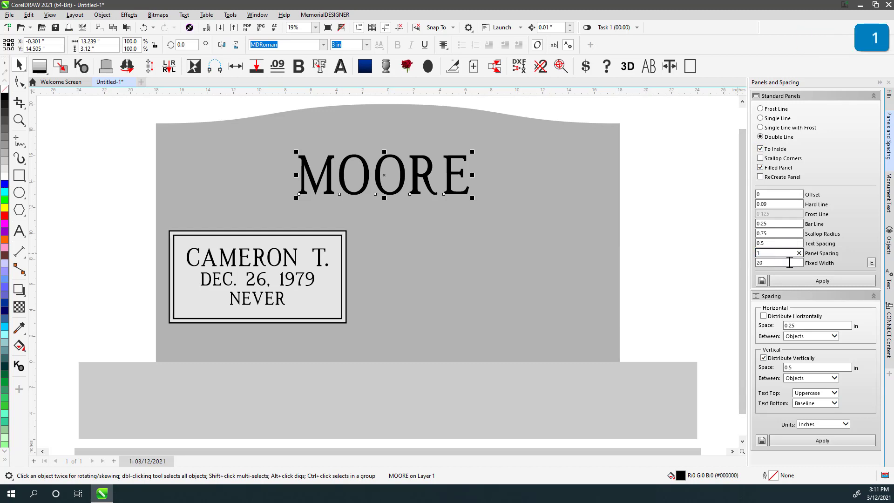
{"action": "left_click", "coordinate": [810, 281]}
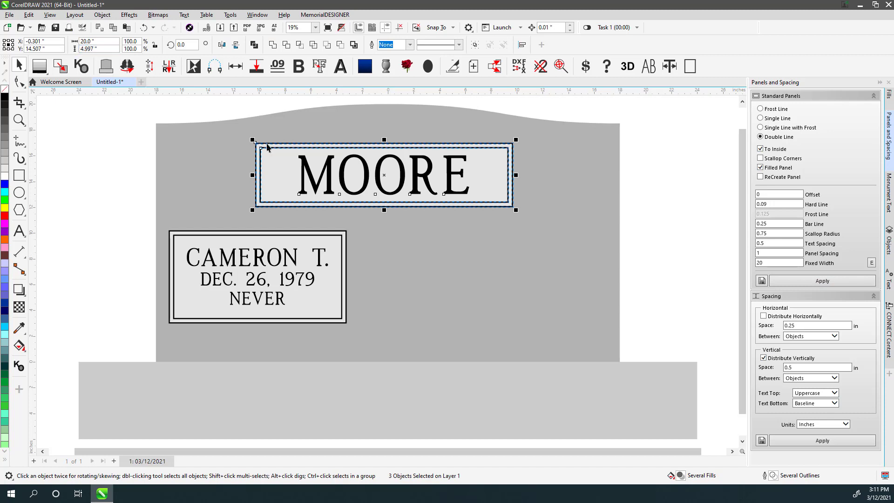
{"action": "left_click", "coordinate": [678, 244]}
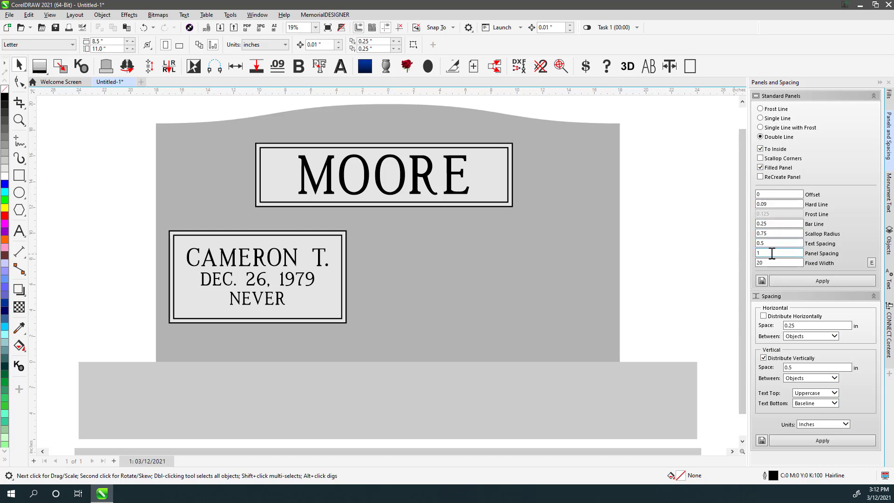
- Save the current panel settings, then switch back to end spacing with auto panel spacing
{"action": "left_click", "coordinate": [762, 281]}
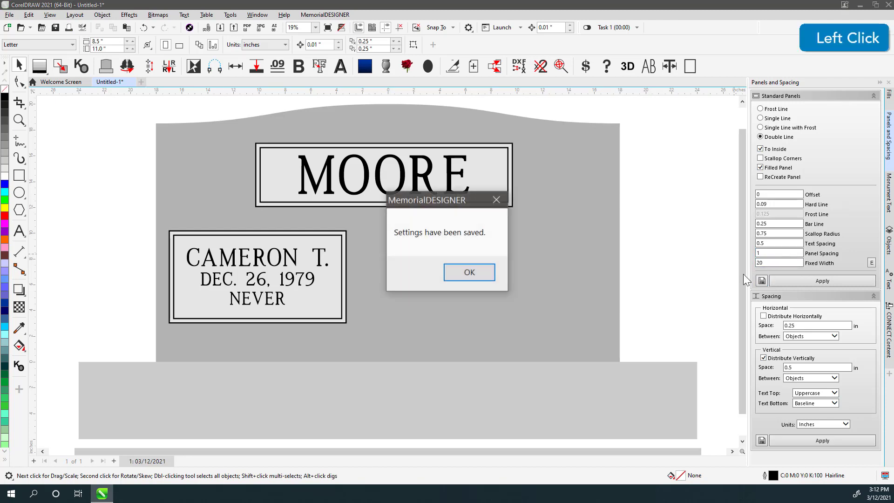
{"action": "left_click", "coordinate": [475, 272]}
{"action": "left_click", "coordinate": [871, 263]}
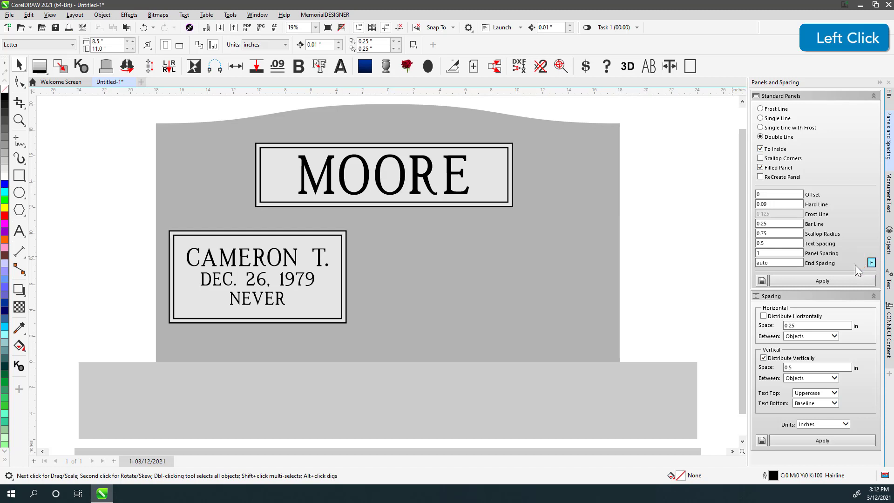
{"action": "double_click", "coordinate": [787, 253]}
{"action": "type", "text": "auto"}
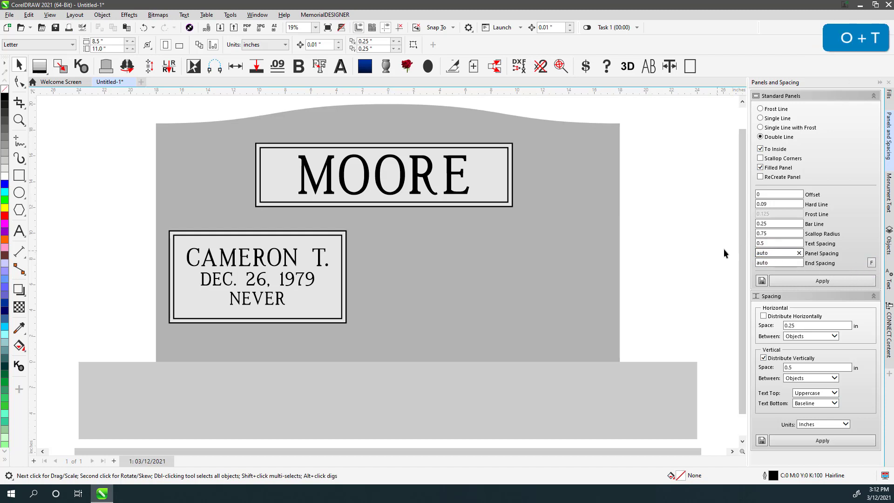
{"action": "key", "text": "Tab"}
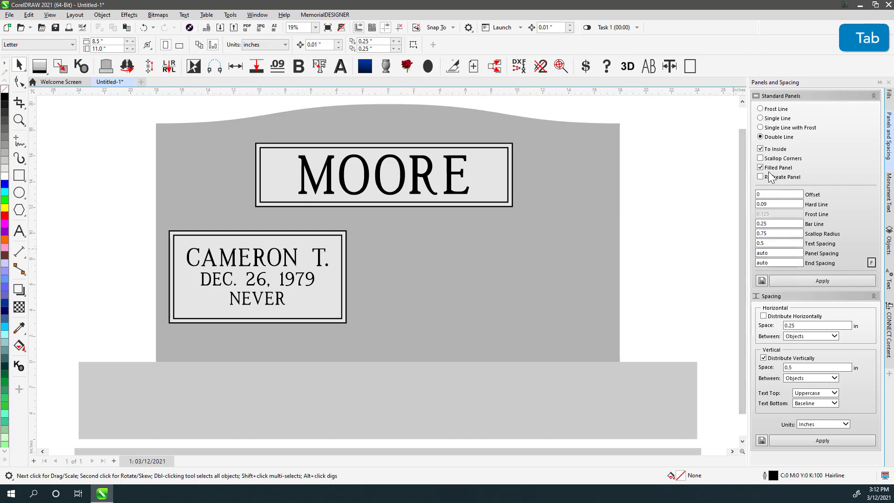
- Turn off To Inside and save the restored panel settings as defaults
{"action": "left_click", "coordinate": [773, 148]}
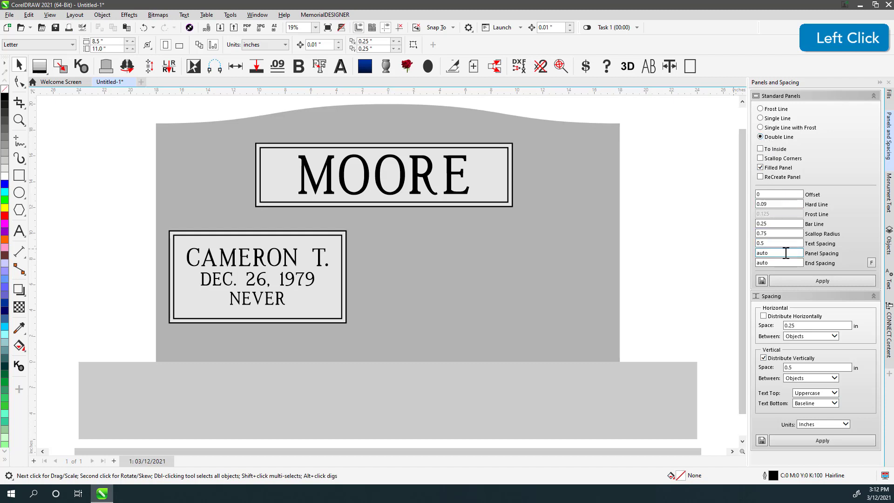
{"action": "left_click", "coordinate": [762, 281]}
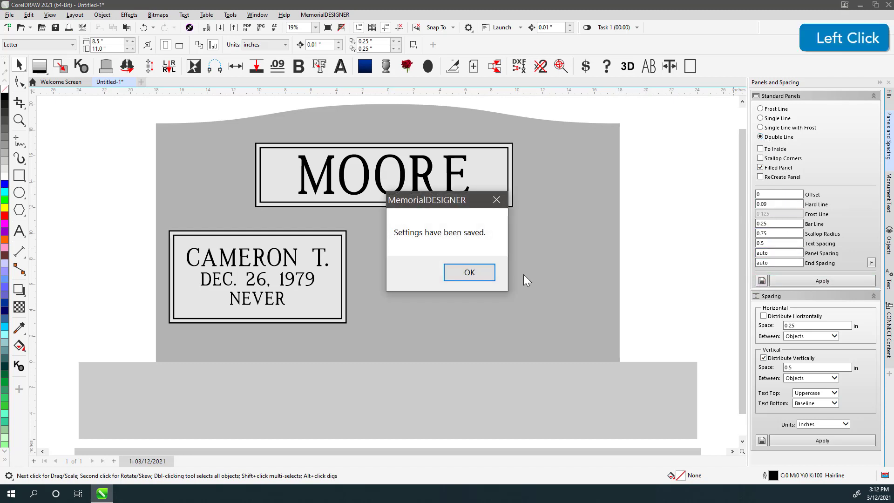
{"action": "left_click", "coordinate": [489, 278]}
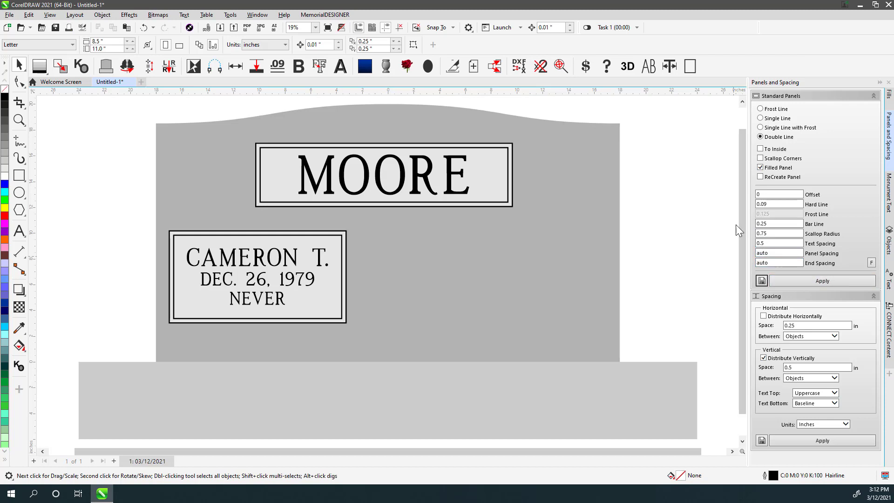
- Select the MOORE panel and text together with the stone and align their centres
{"action": "left_click", "coordinate": [382, 163]}
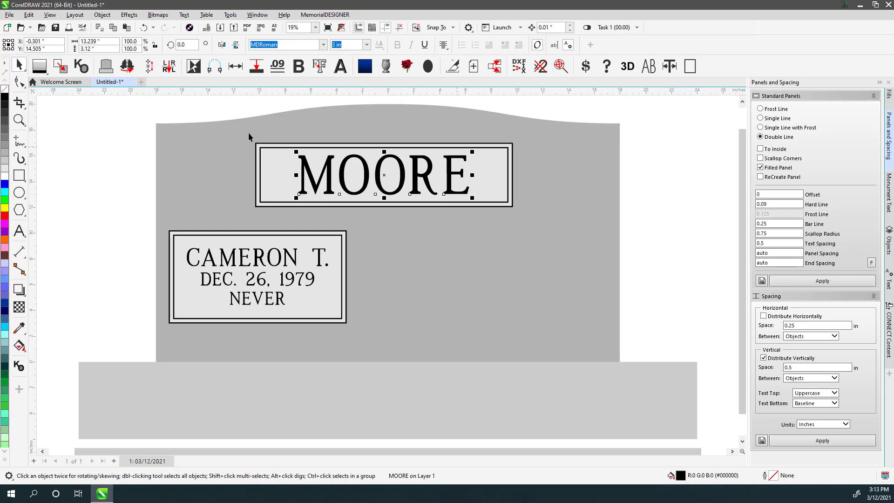
{"action": "left_click_drag", "start_coordinate": [230, 110], "coordinate": [559, 242]}
{"action": "left_click", "coordinate": [549, 178], "text": "shift"}
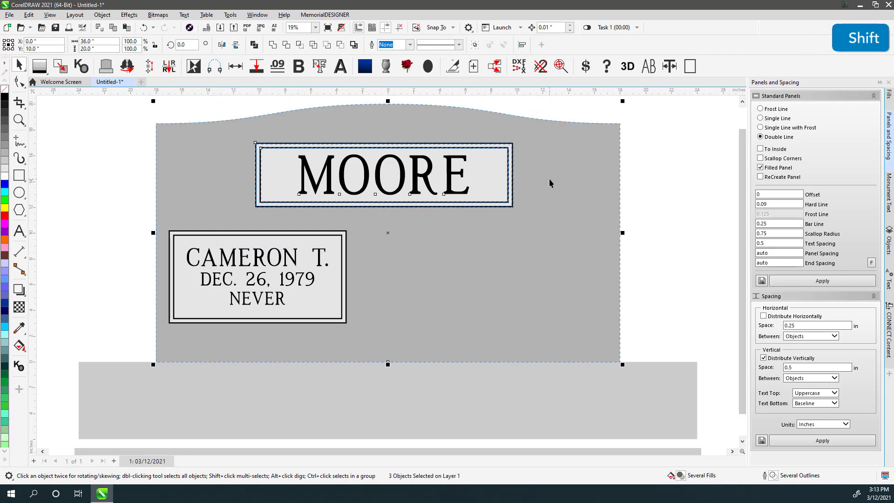
{"action": "key", "text": "c"}
{"action": "left_click", "coordinate": [661, 211]}
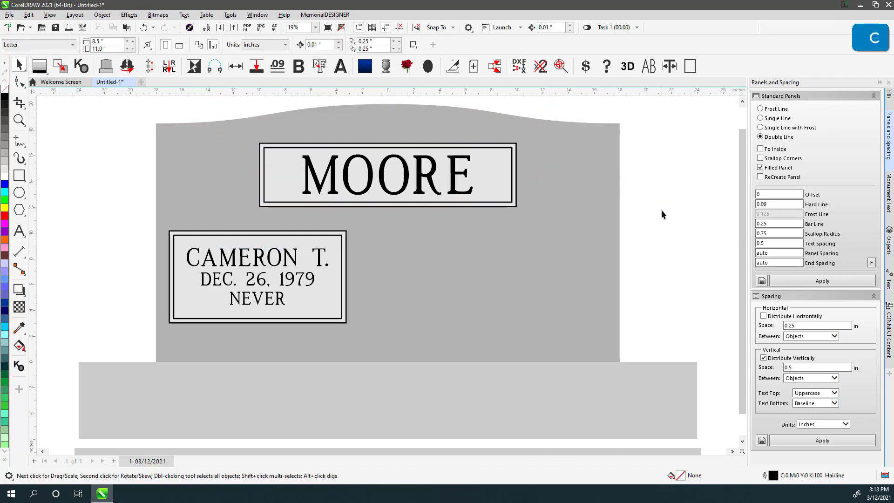